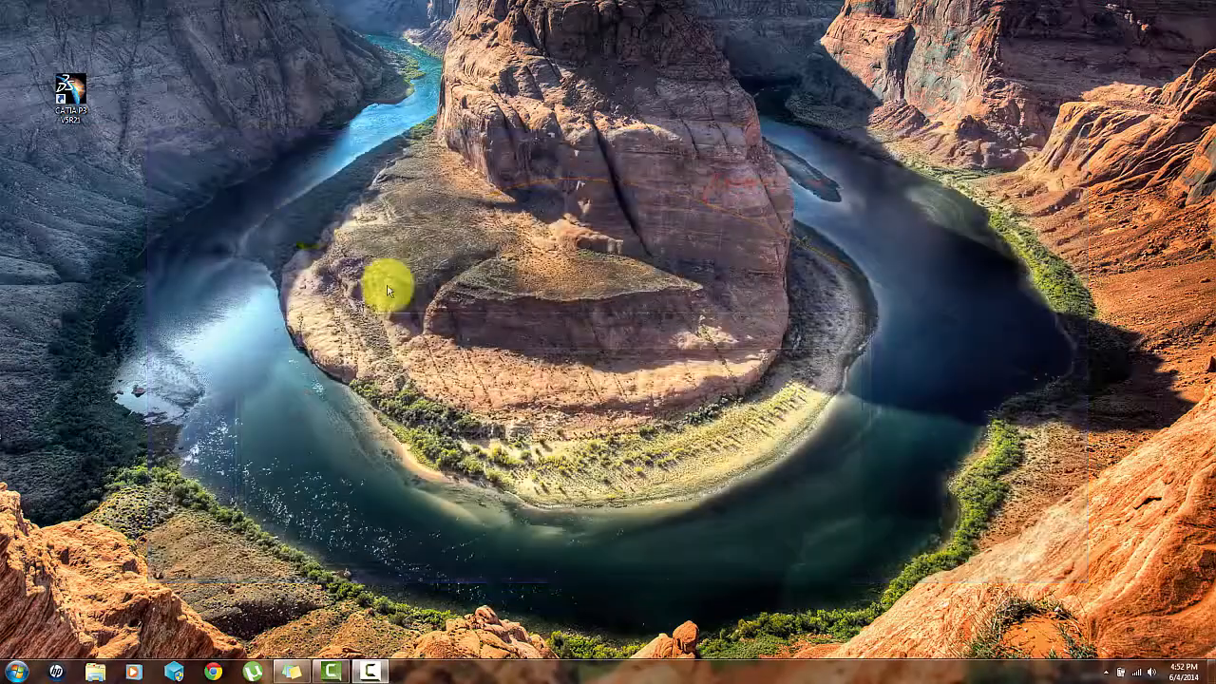
- Launch CATIA V5 and start a new part in the Generative Shape Design workbench
{"action": "left_click", "coordinate": [81, 93]}
{"action": "double_click", "coordinate": [81, 92]}
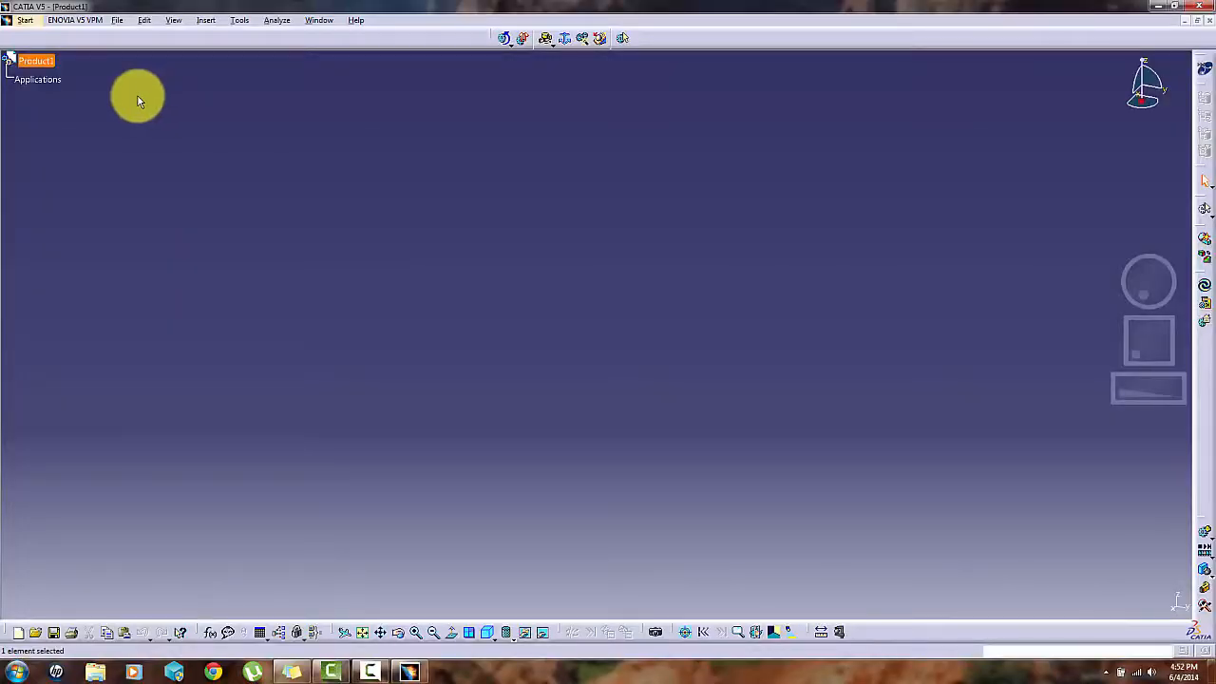
{"action": "left_click", "coordinate": [25, 20]}
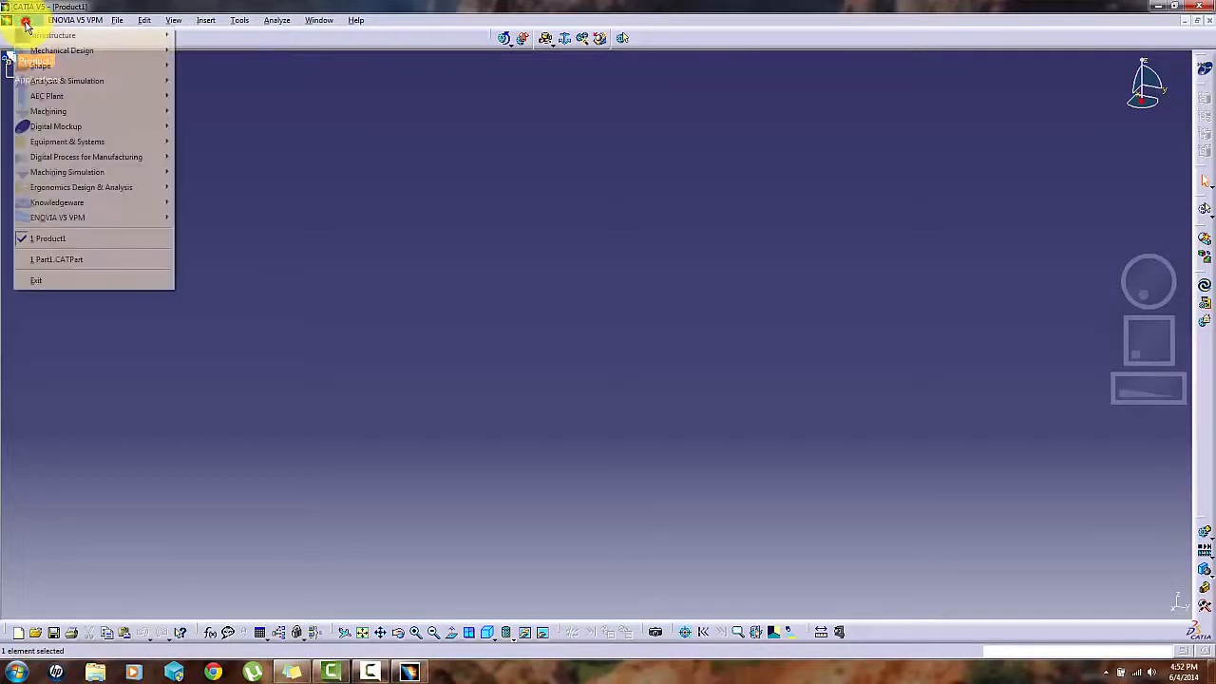
{"action": "mouse_move", "coordinate": [42, 68]}
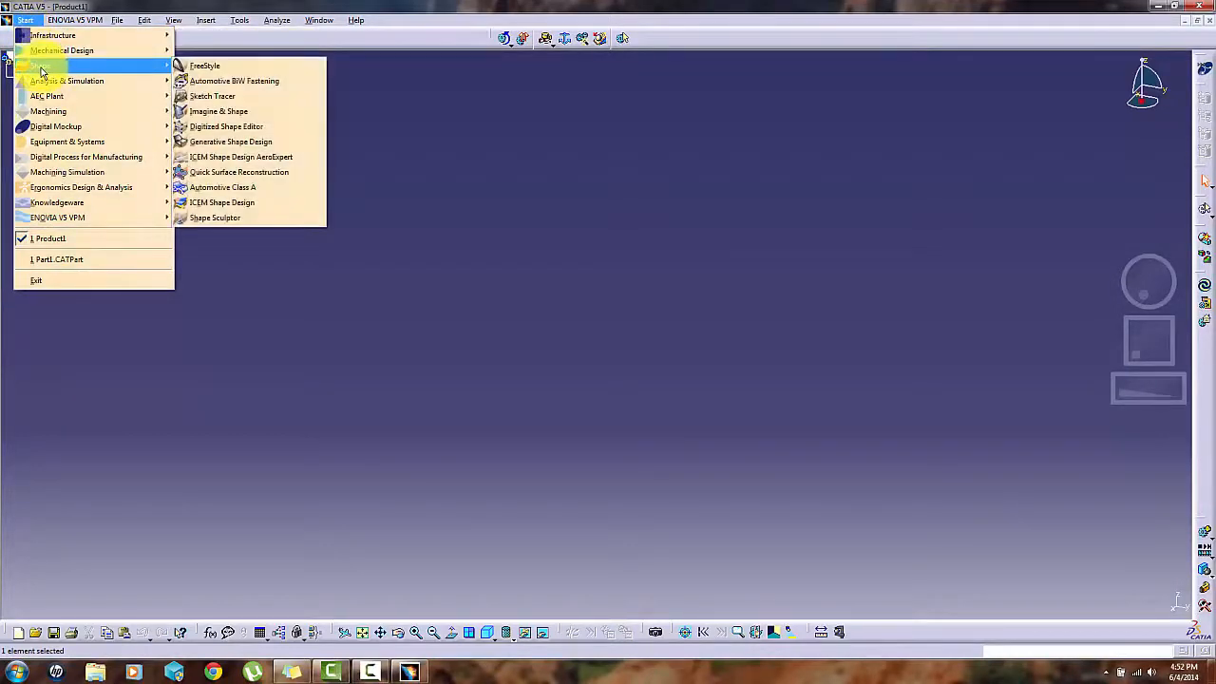
{"action": "left_click", "coordinate": [196, 143]}
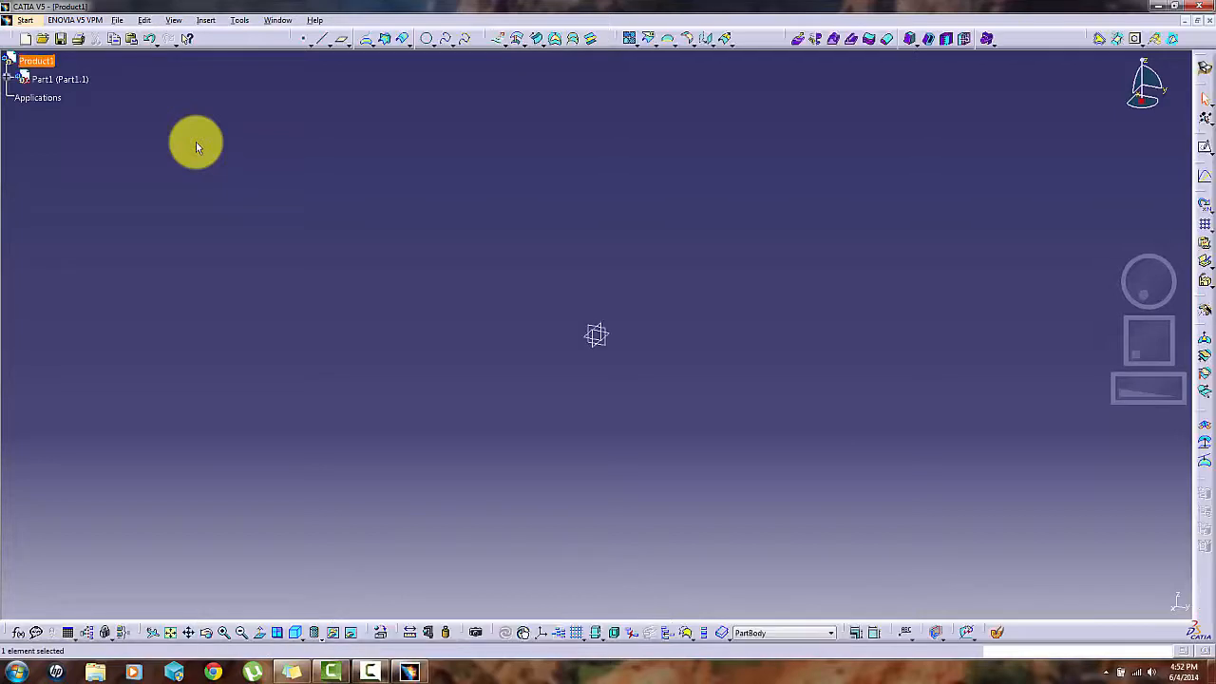
- Expand Part1 in the specification tree and define it as the in-work object
{"action": "left_click", "coordinate": [12, 79]}
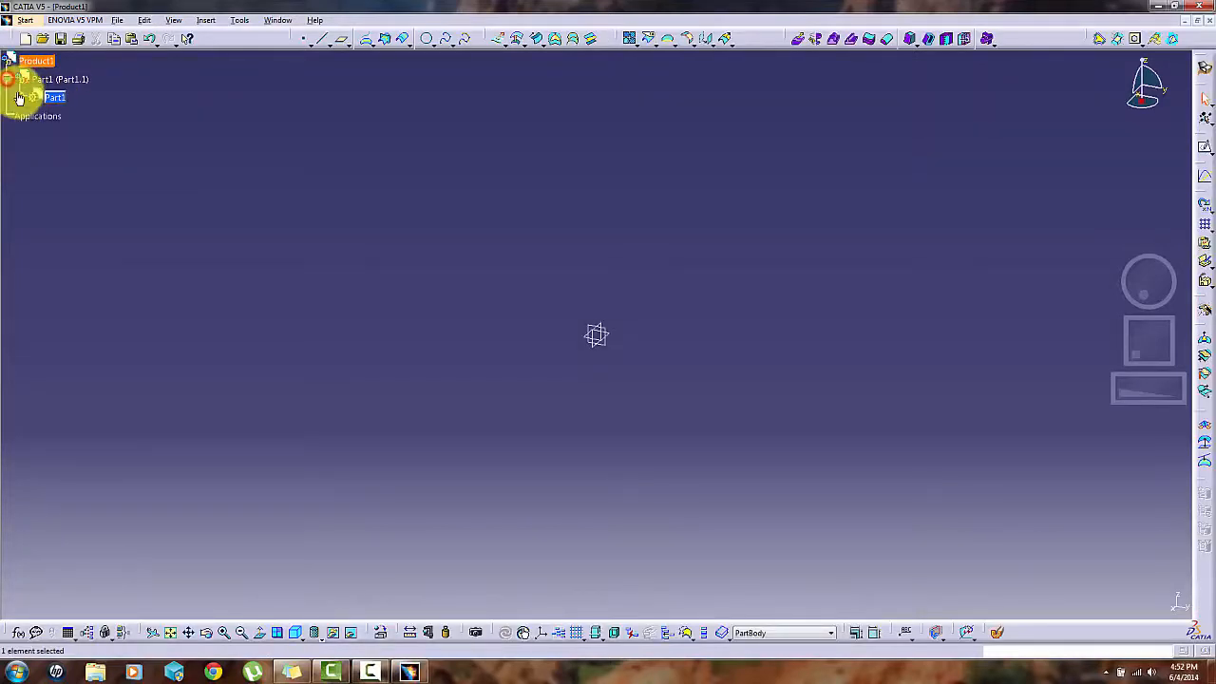
{"action": "left_click", "coordinate": [19, 98]}
{"action": "right_click", "coordinate": [47, 97]}
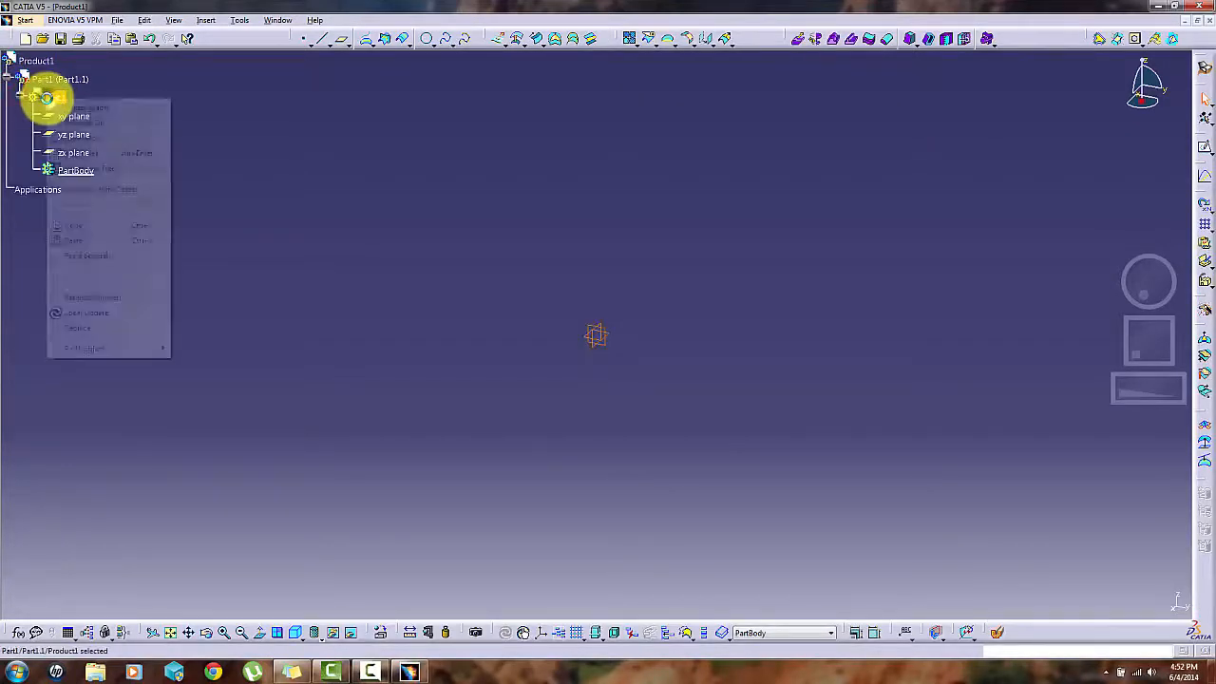
{"action": "left_click", "coordinate": [119, 191]}
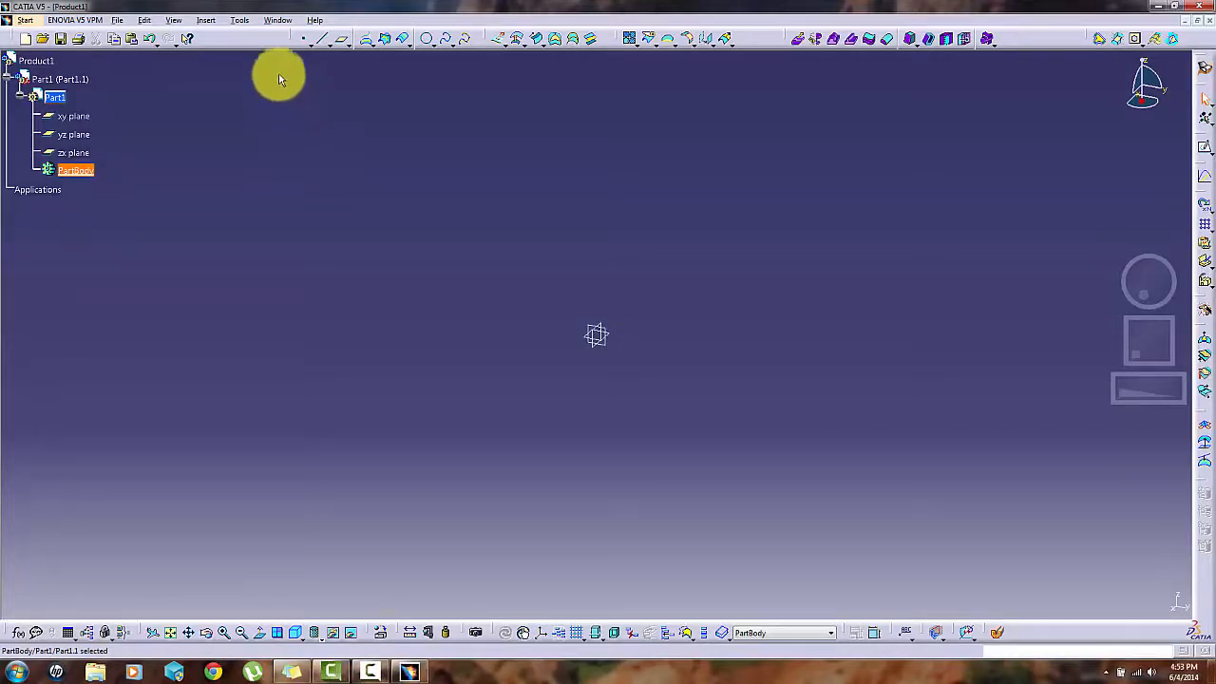
- Create a Coordinates-type point at the origin with X, Y and Z all at 0 in
{"action": "left_click", "coordinate": [304, 42]}
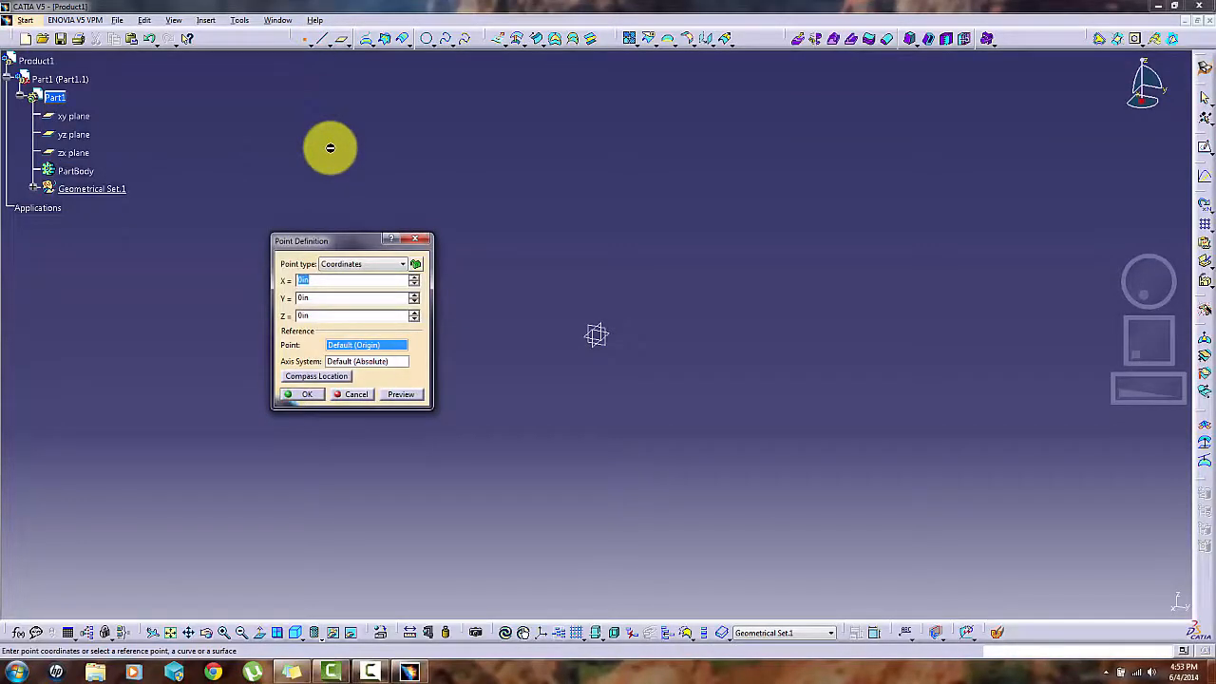
{"action": "left_click", "coordinate": [366, 270]}
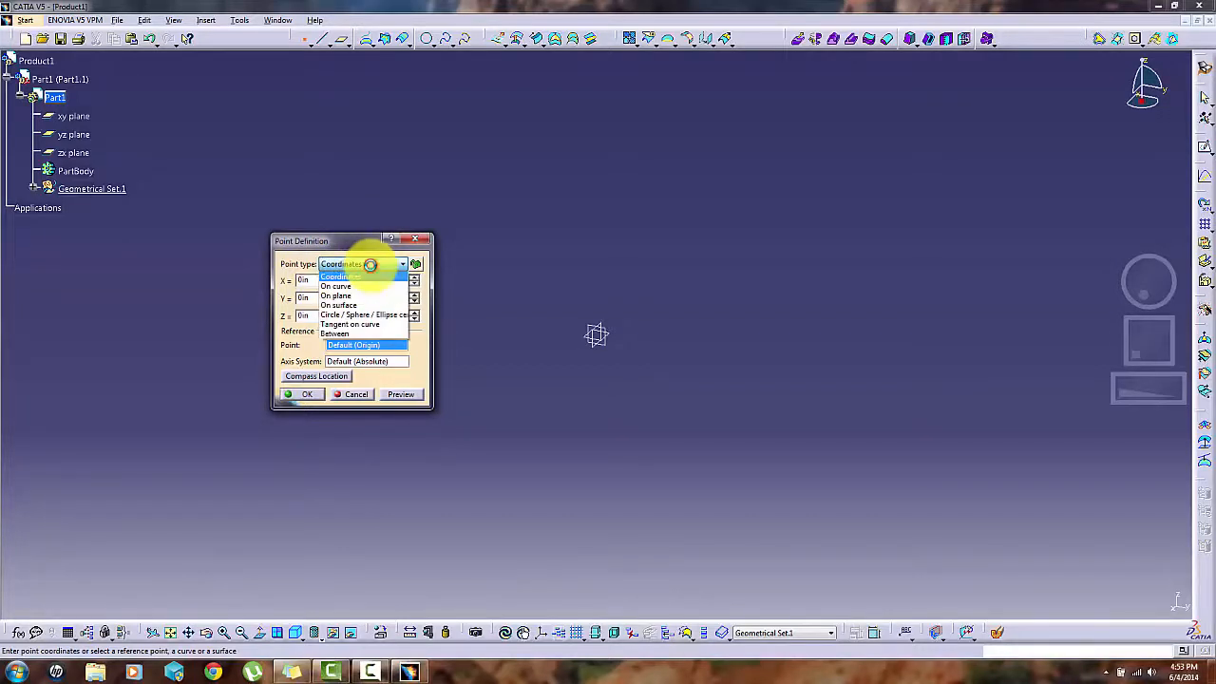
{"action": "left_click", "coordinate": [362, 277]}
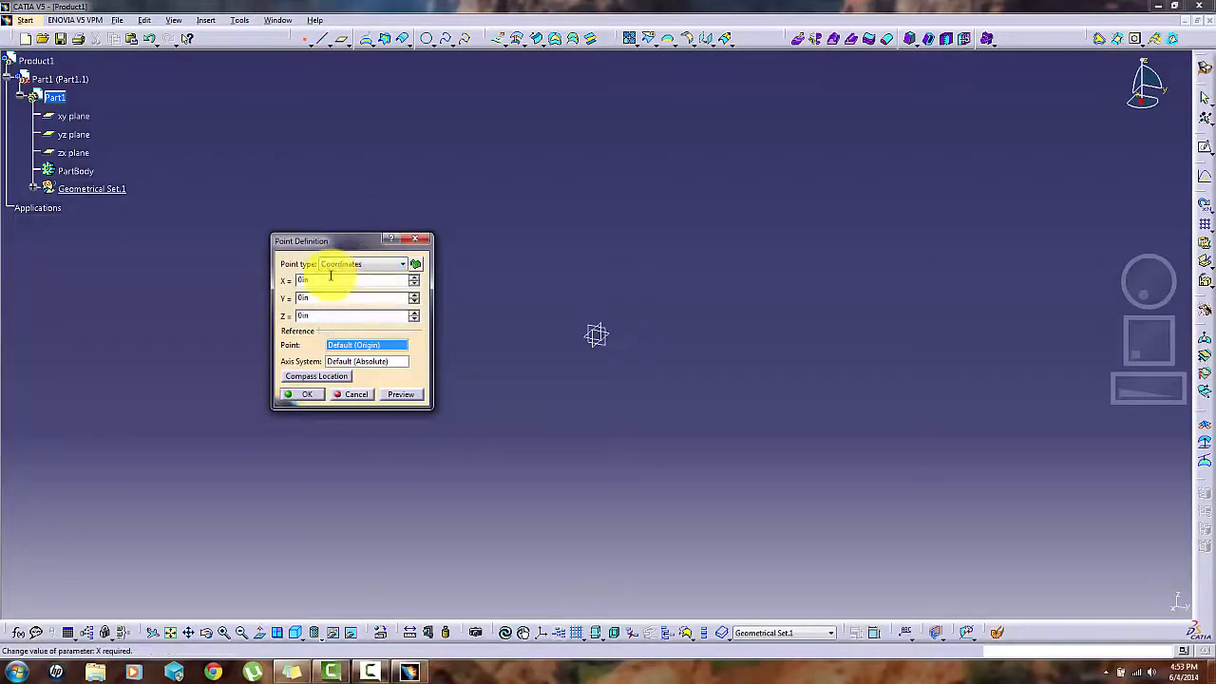
{"action": "double_click", "coordinate": [323, 279]}
{"action": "double_click", "coordinate": [317, 298]}
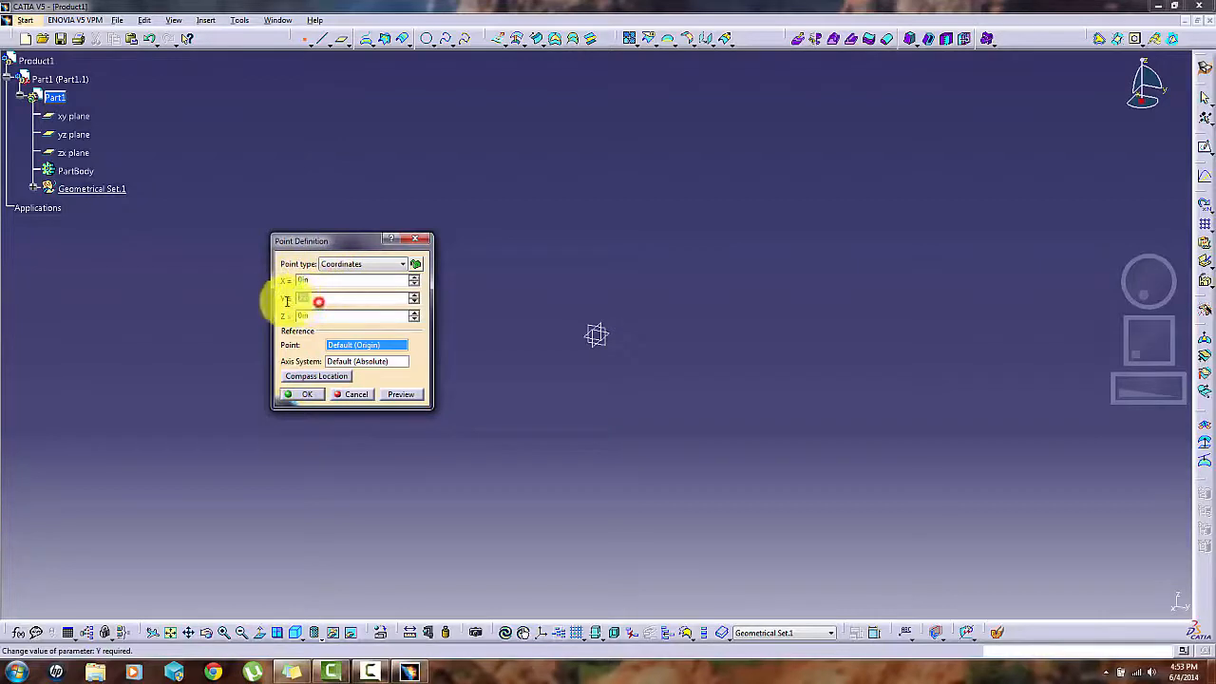
{"action": "double_click", "coordinate": [319, 315]}
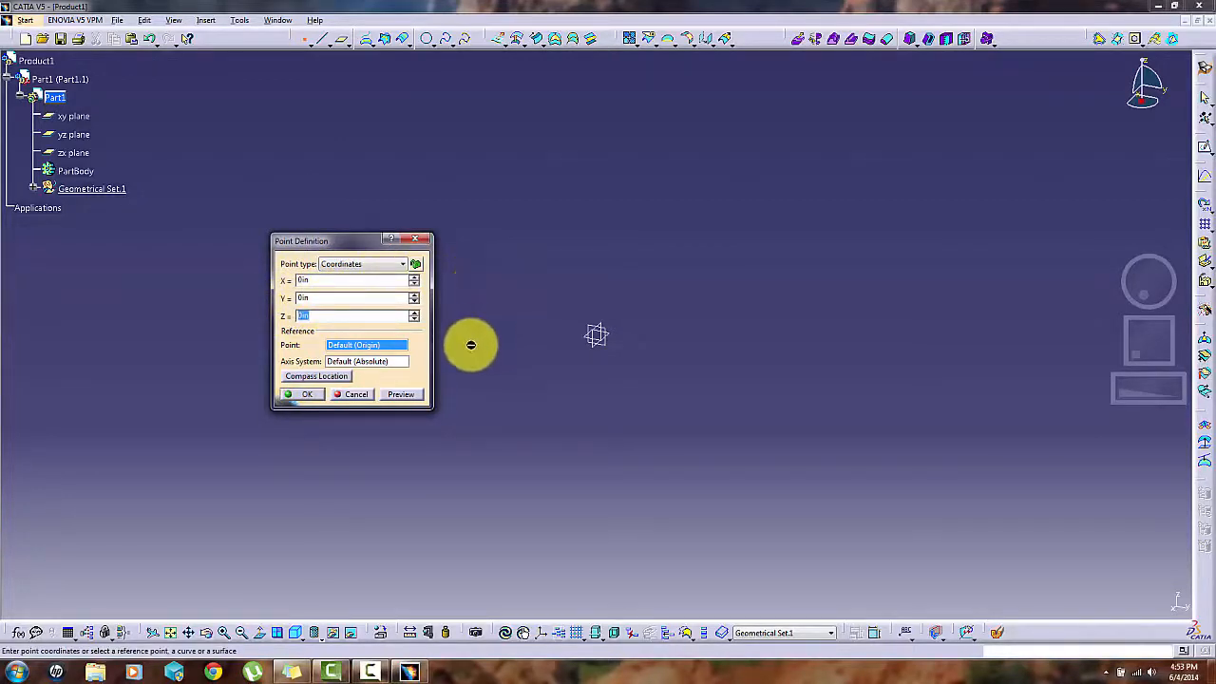
{"action": "left_click", "coordinate": [306, 397]}
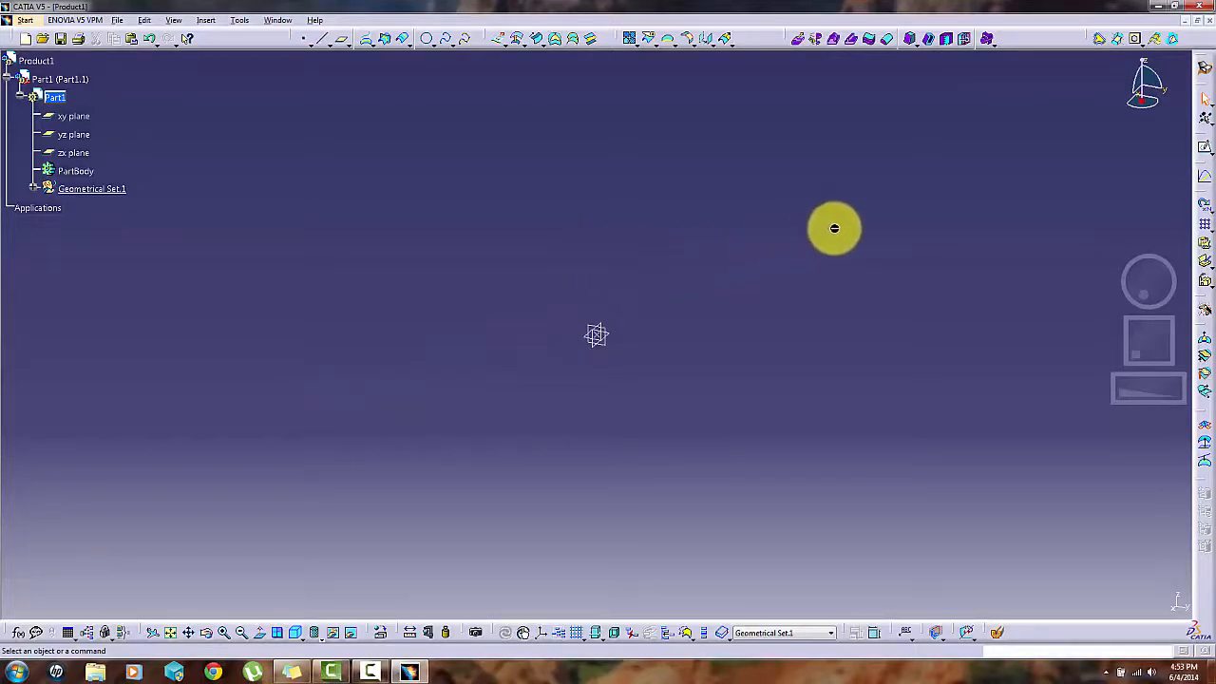
- Sketch a smooth five-point spline on the yz plane from the origin, arching over and down to about H -10.8 in, V -20.7 in
{"action": "left_click", "coordinate": [1207, 152]}
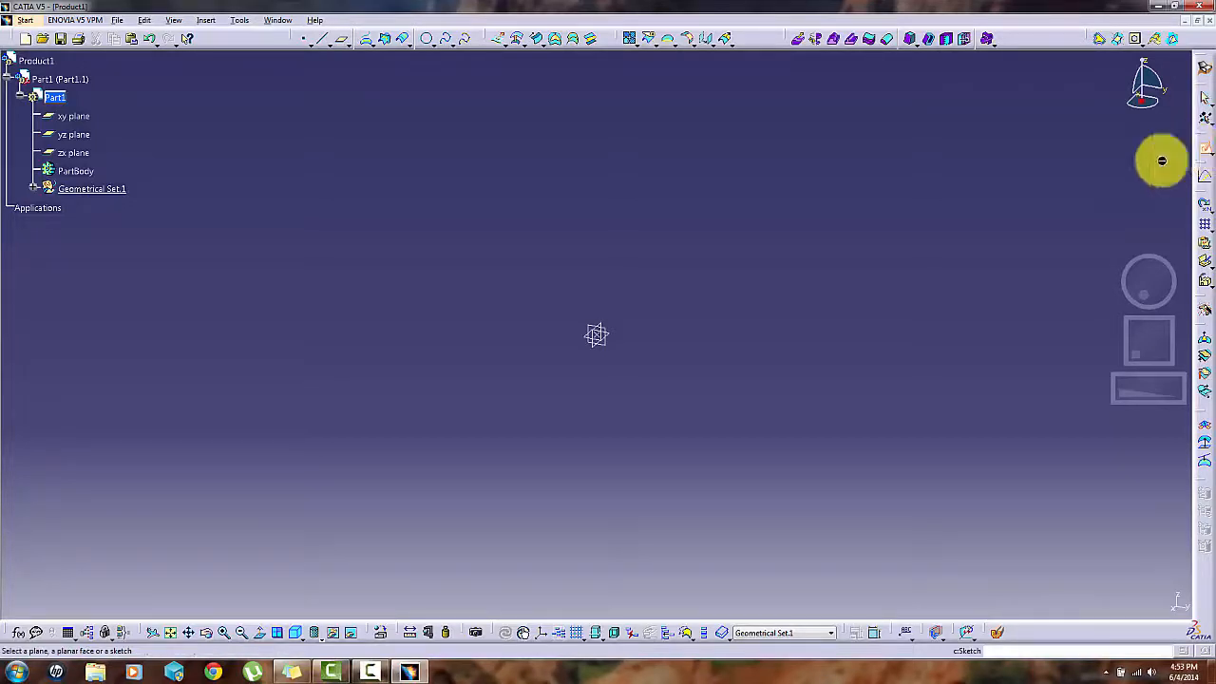
{"action": "left_click", "coordinate": [602, 327]}
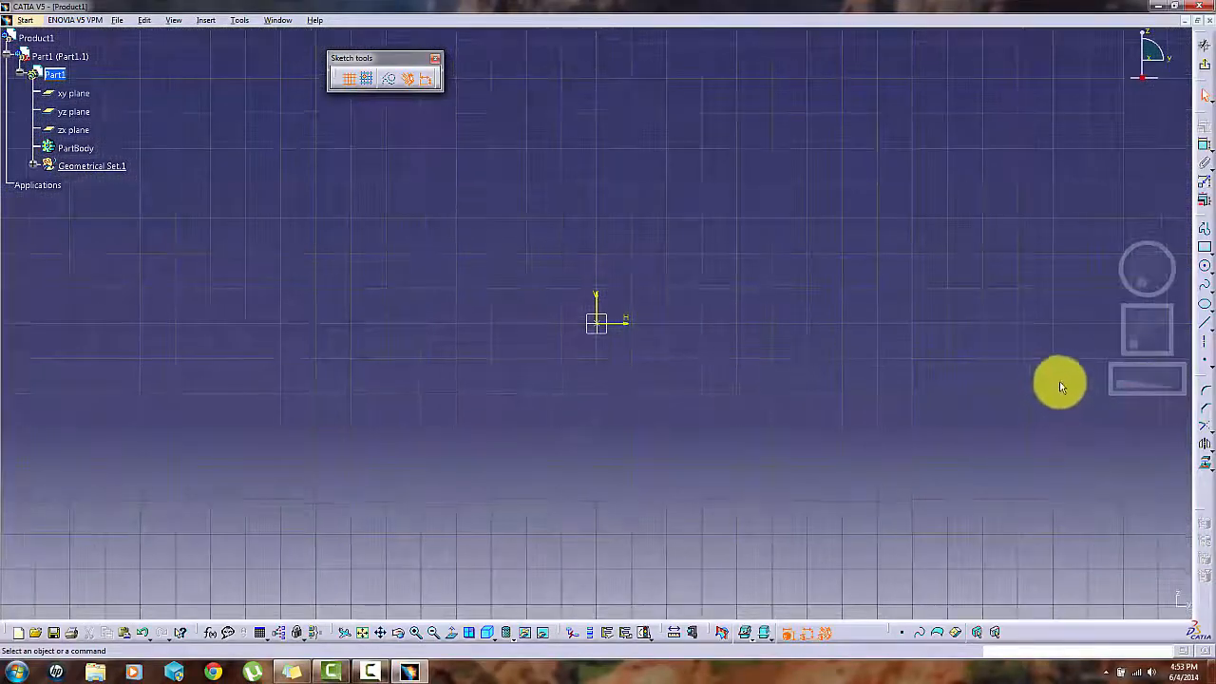
{"action": "left_click", "coordinate": [1204, 287]}
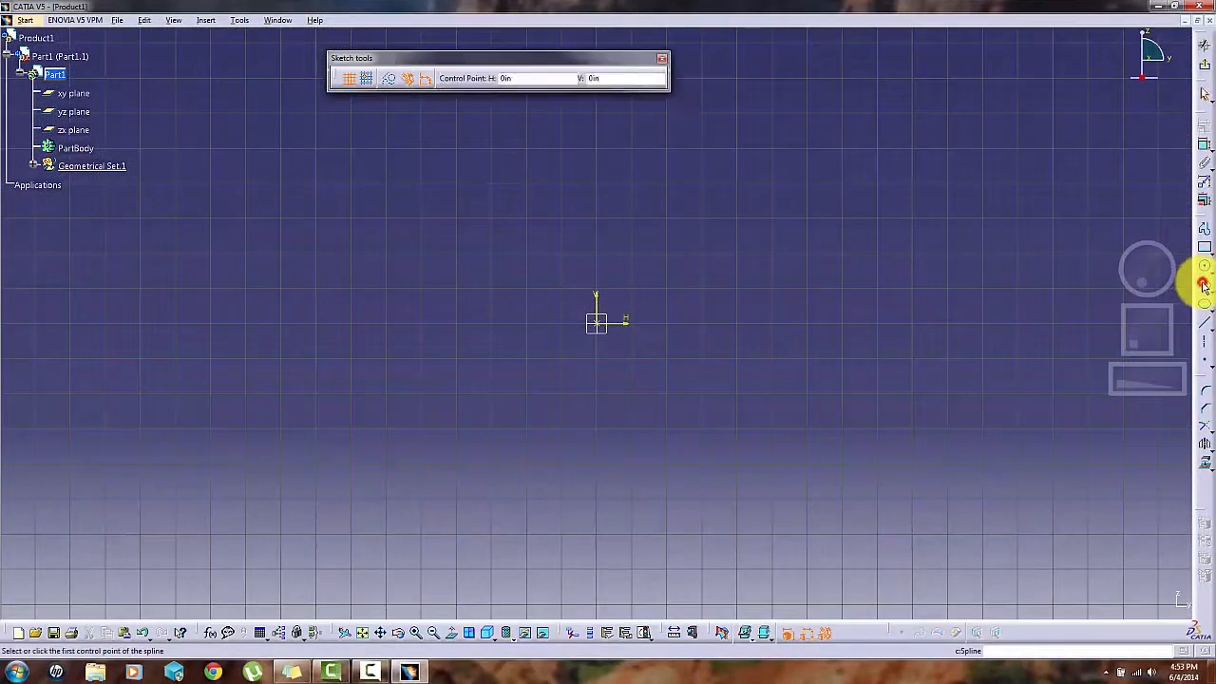
{"action": "left_click", "coordinate": [599, 327]}
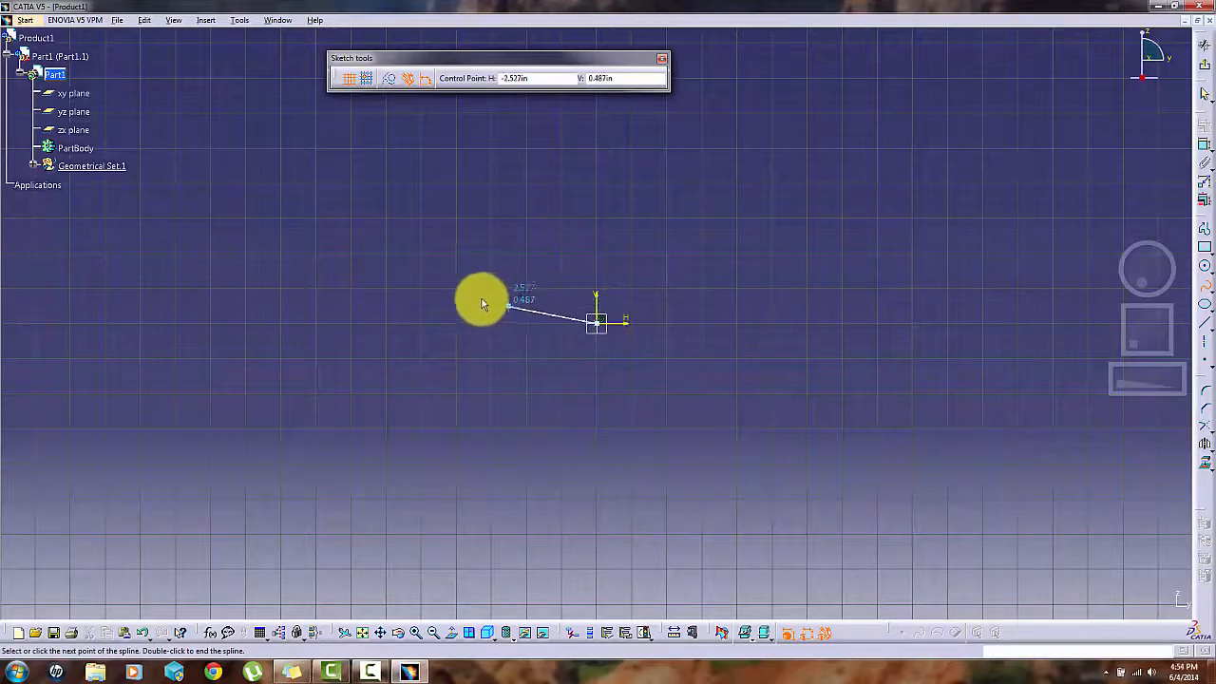
{"action": "left_click", "coordinate": [472, 262]}
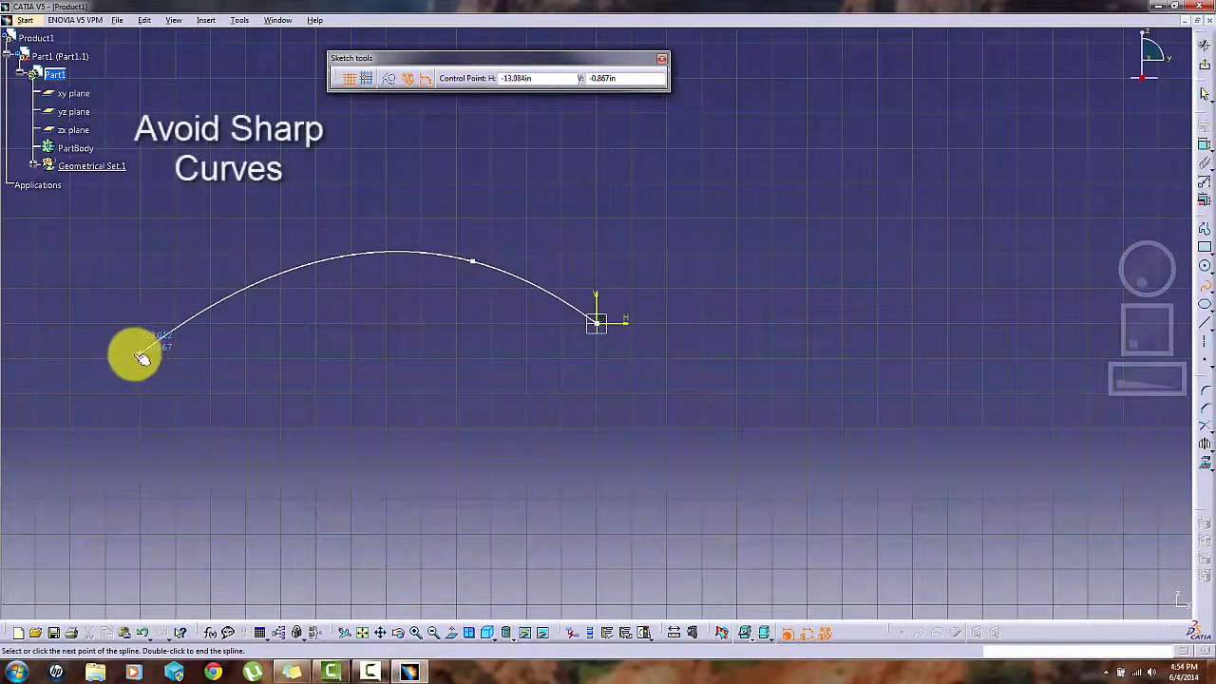
{"action": "left_click", "coordinate": [80, 356]}
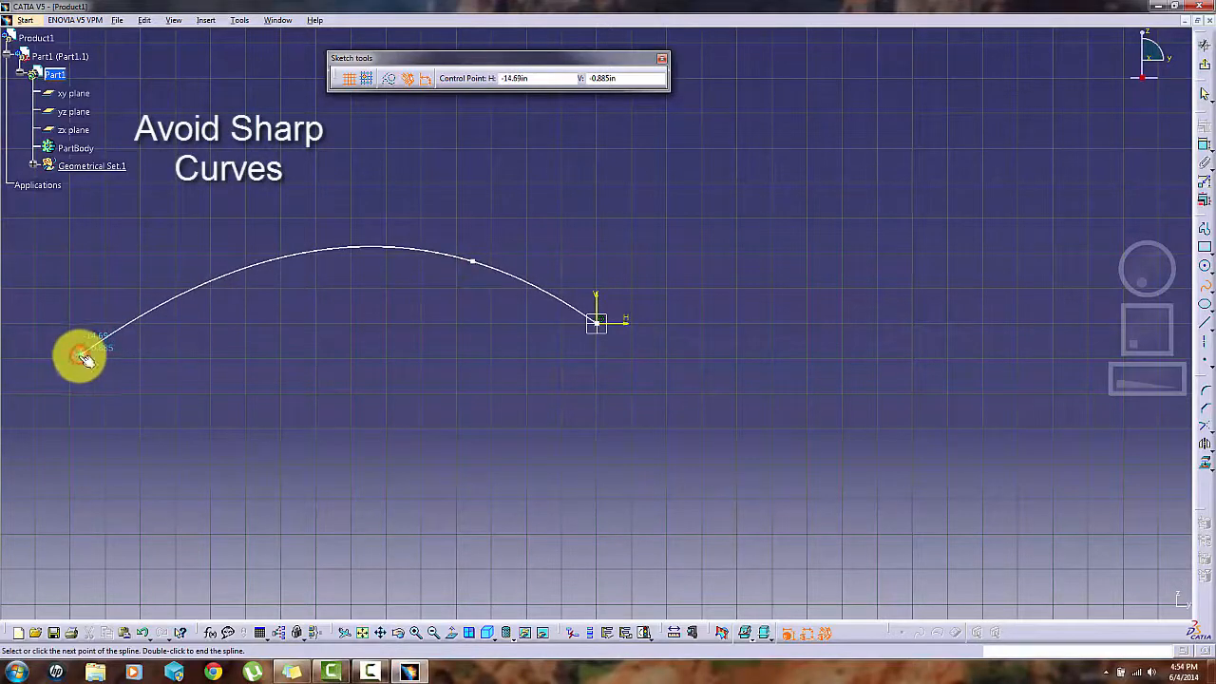
{"action": "left_click", "coordinate": [103, 606]}
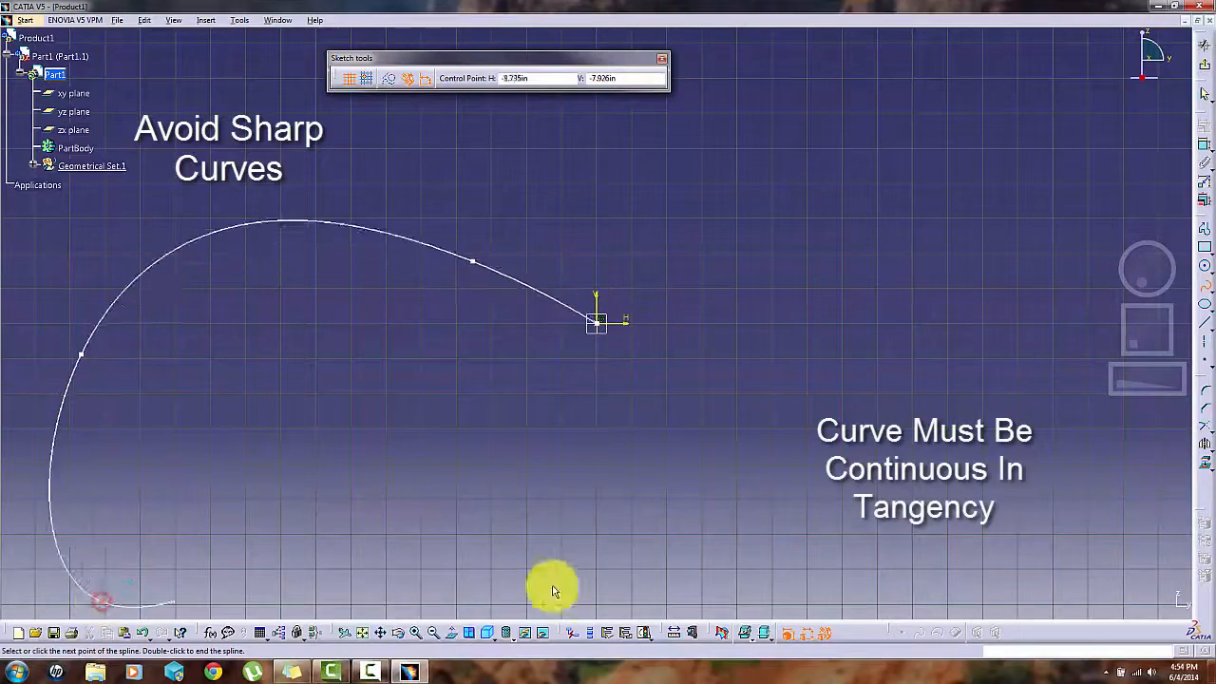
{"action": "middle_click_drag", "start_coordinate": [1161, 384], "coordinate": [991, 405], "text": "ctrl"}
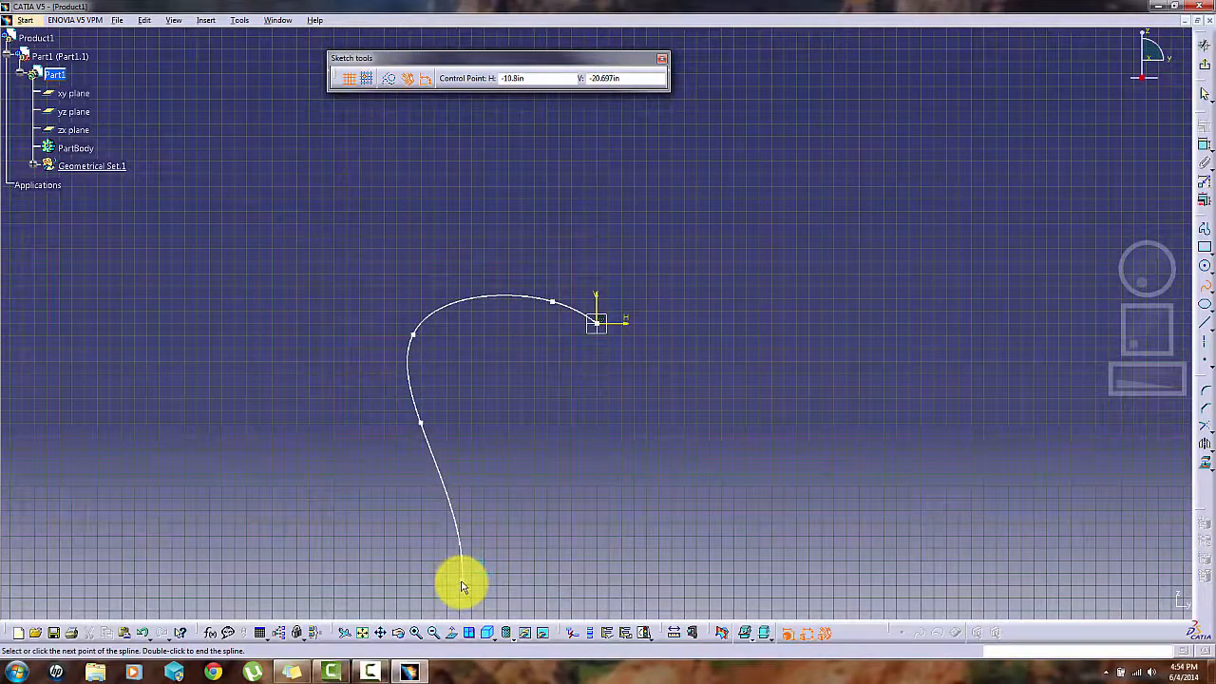
{"action": "double_click", "coordinate": [464, 583]}
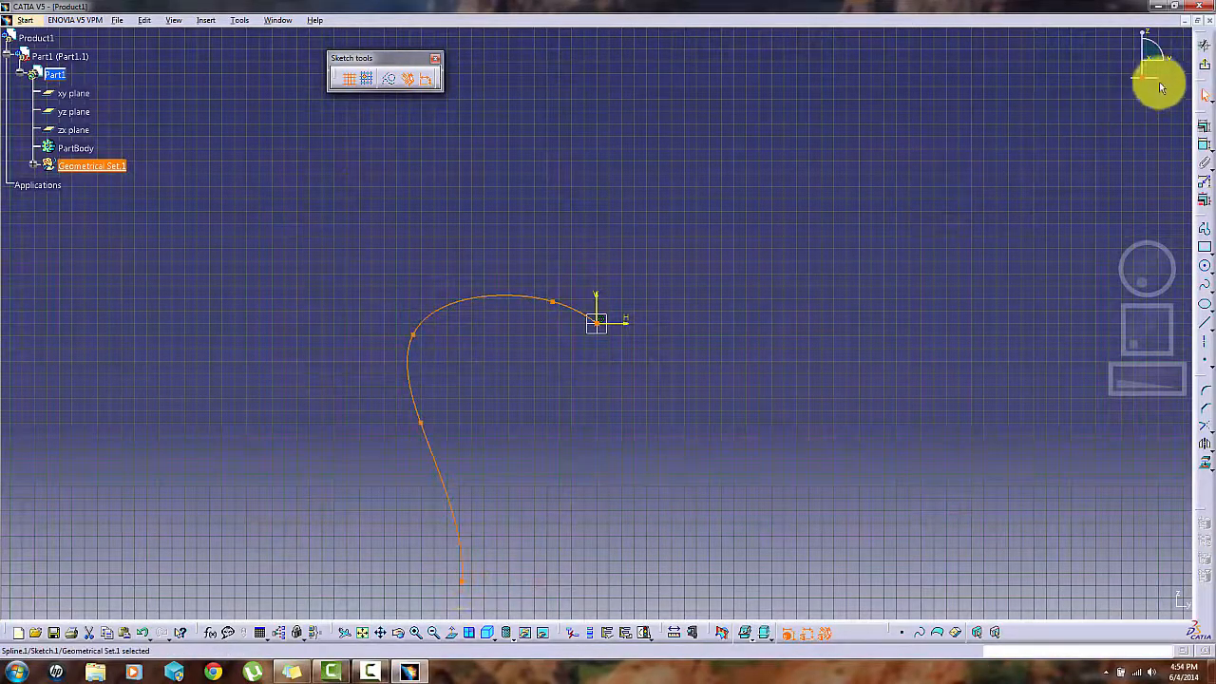
{"action": "left_click", "coordinate": [1206, 74]}
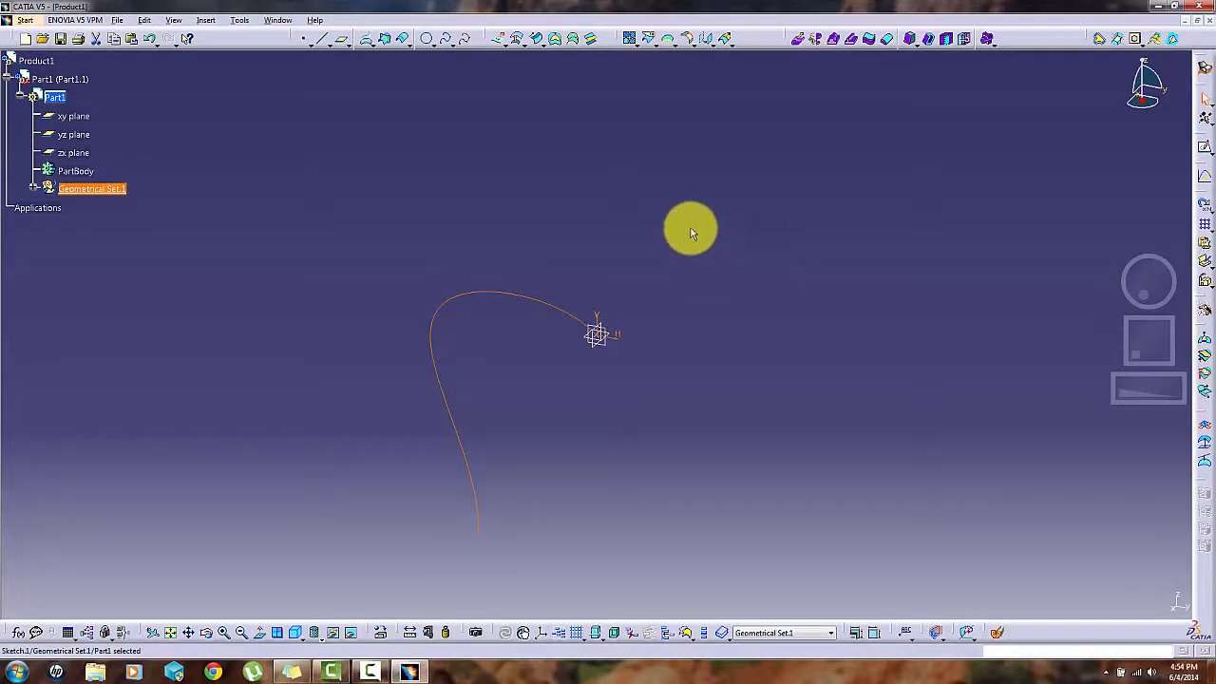
- Create 4 evenly spaced points along the spline sketch with Points and Planes Repetition
{"action": "left_click", "coordinate": [303, 81]}
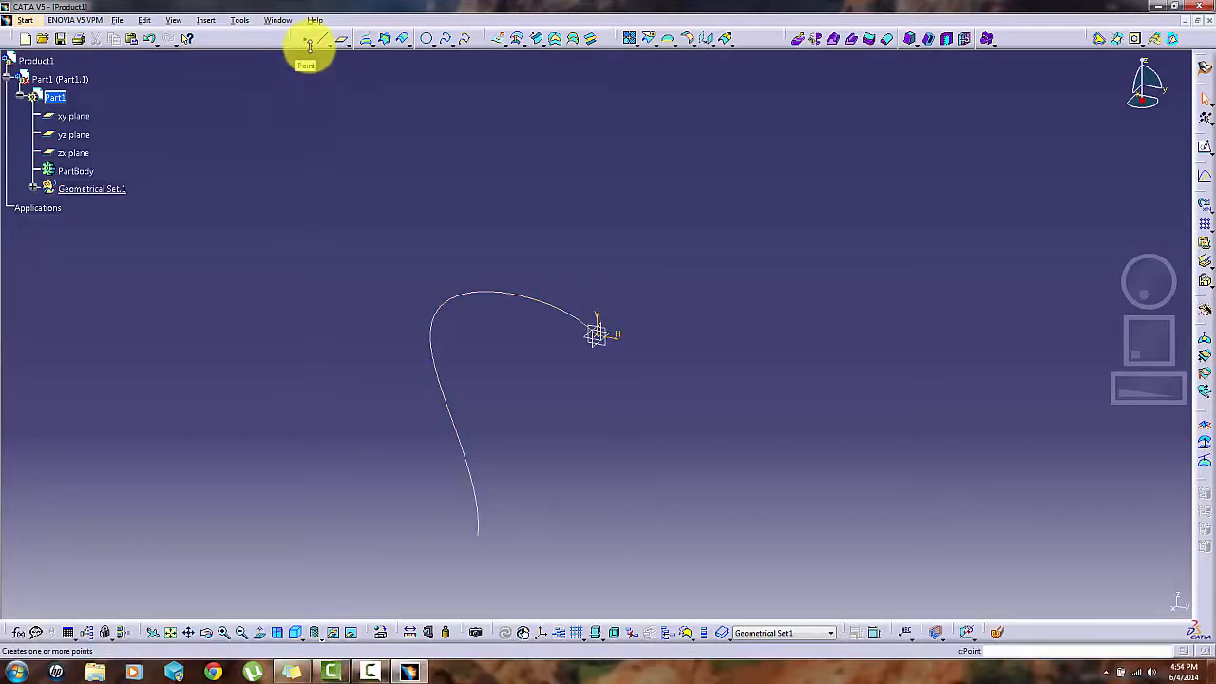
{"action": "left_click", "coordinate": [311, 49]}
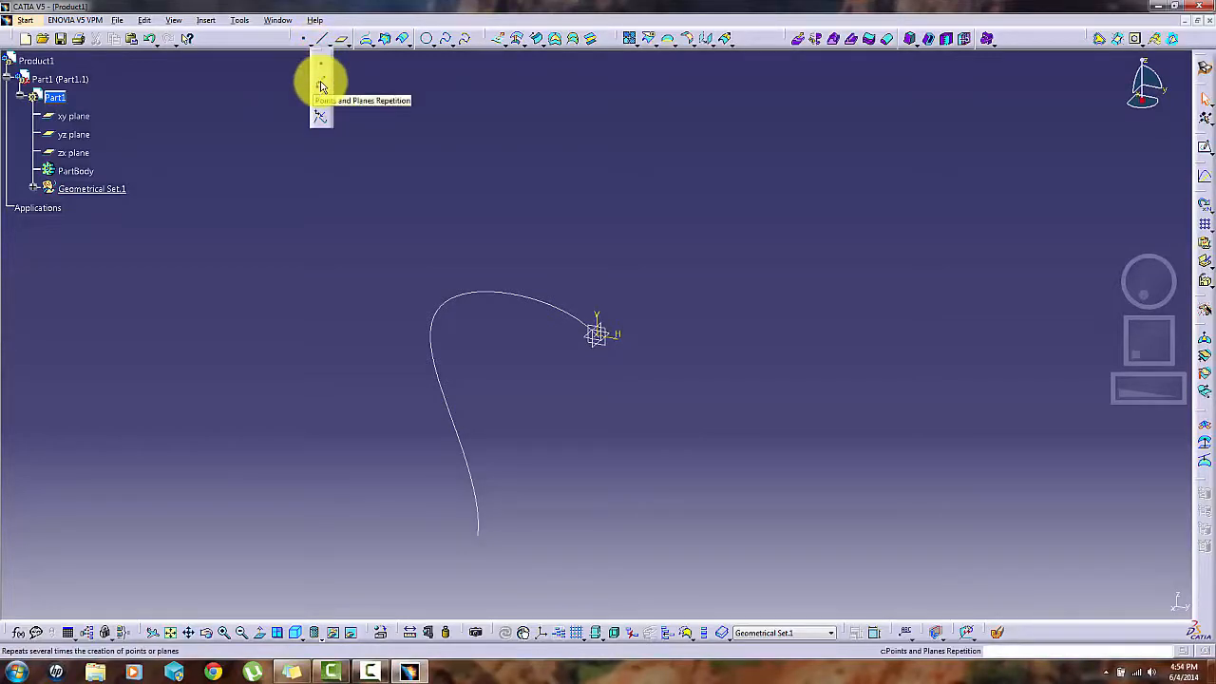
{"action": "left_click", "coordinate": [321, 85]}
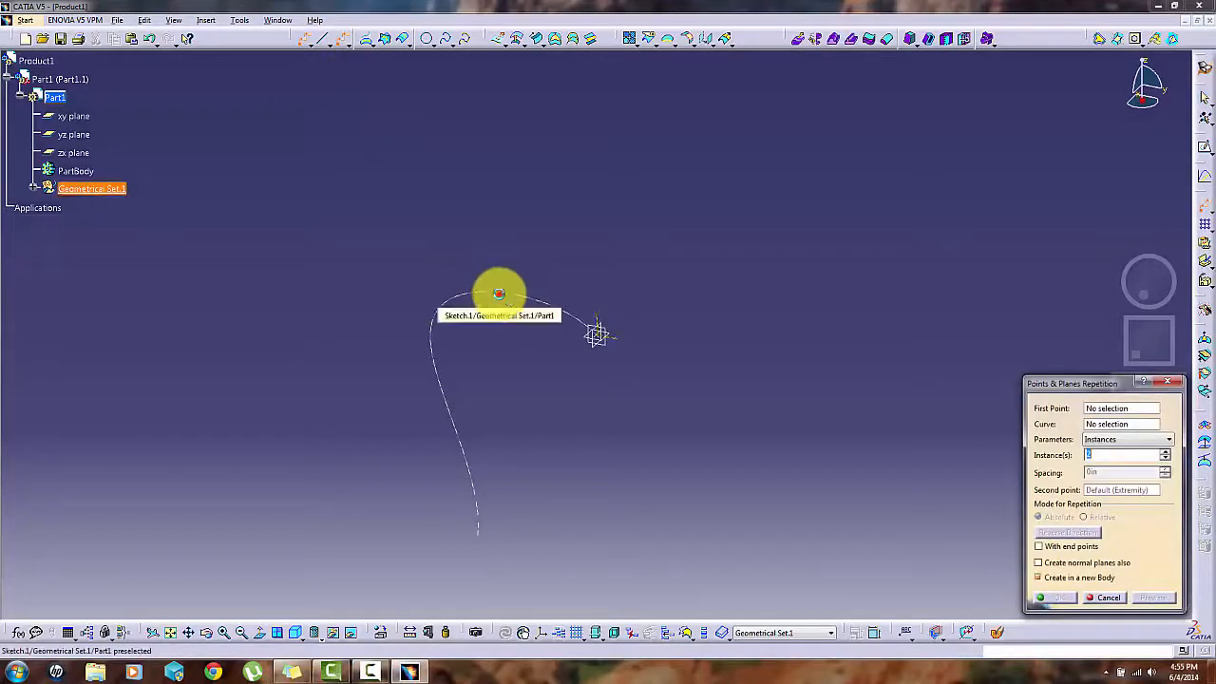
{"action": "left_click", "coordinate": [499, 294]}
{"action": "left_click", "coordinate": [1093, 455]}
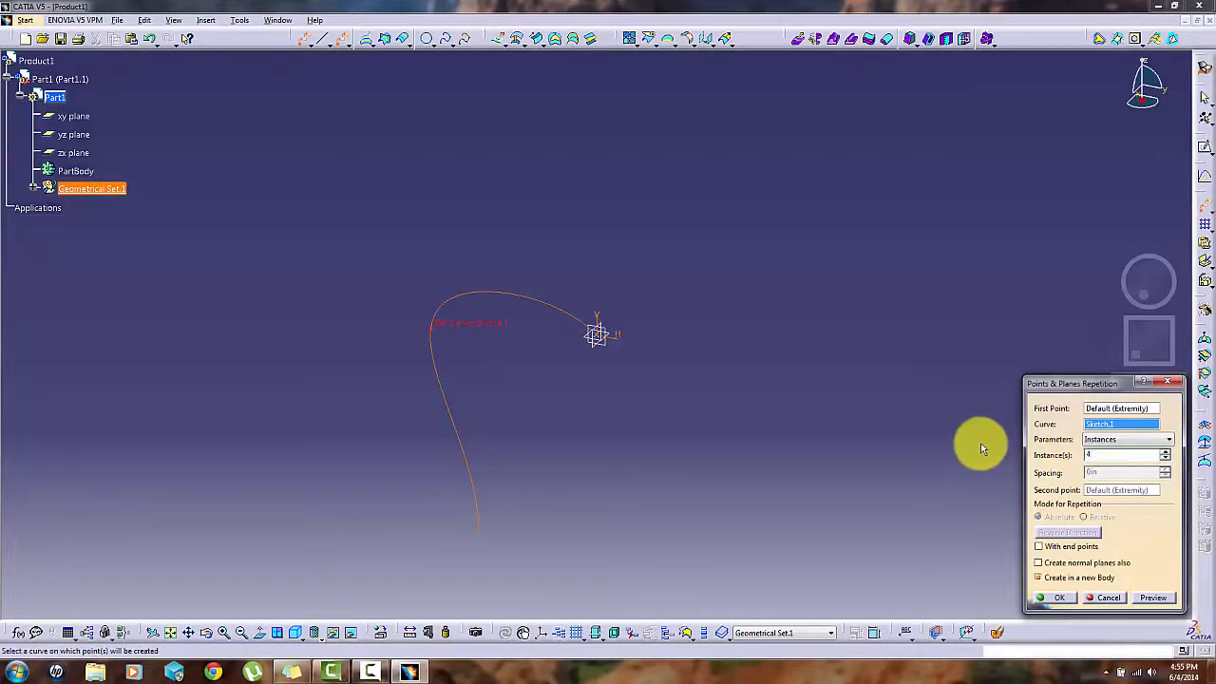
{"action": "left_click", "coordinate": [1055, 597]}
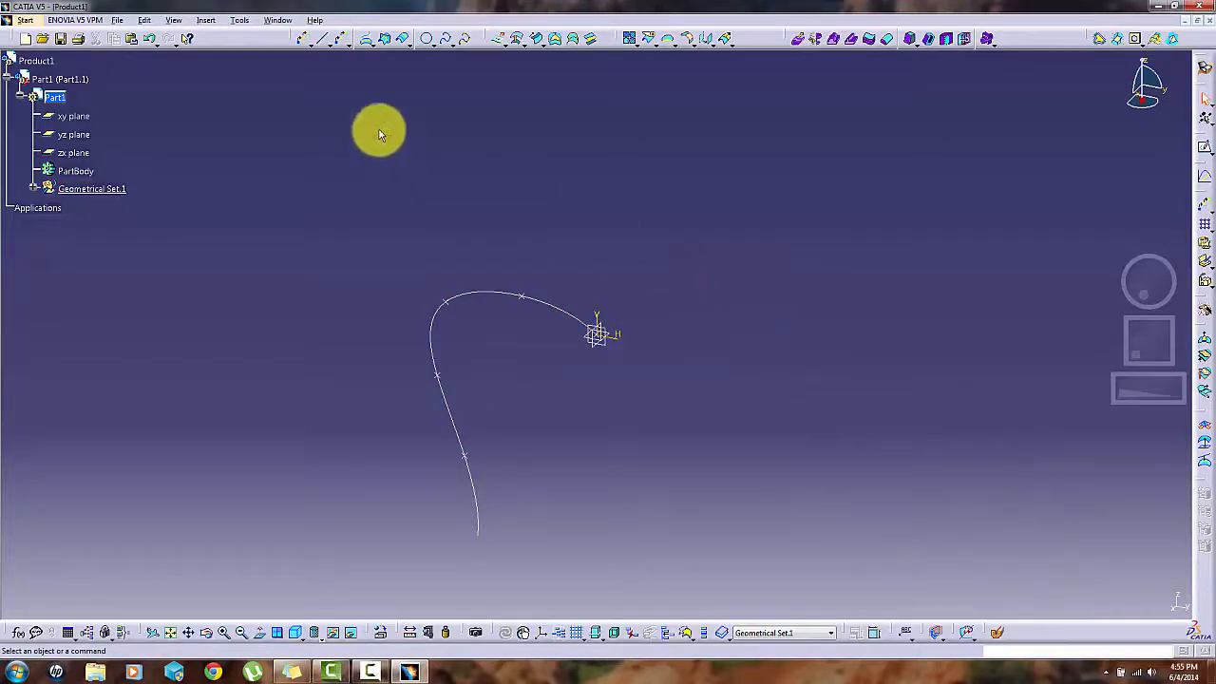
- Create a plane of type Normal to curve on the spline sketch, passing through the origin point
{"action": "left_click", "coordinate": [350, 44]}
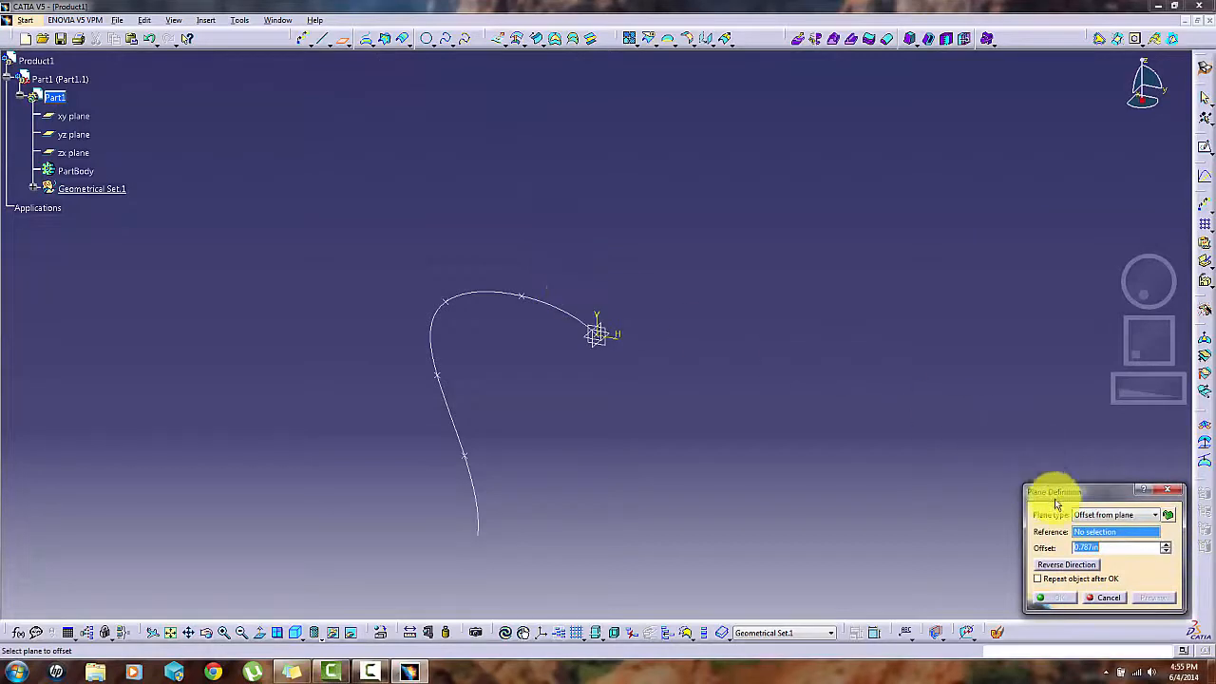
{"action": "left_click", "coordinate": [1095, 514]}
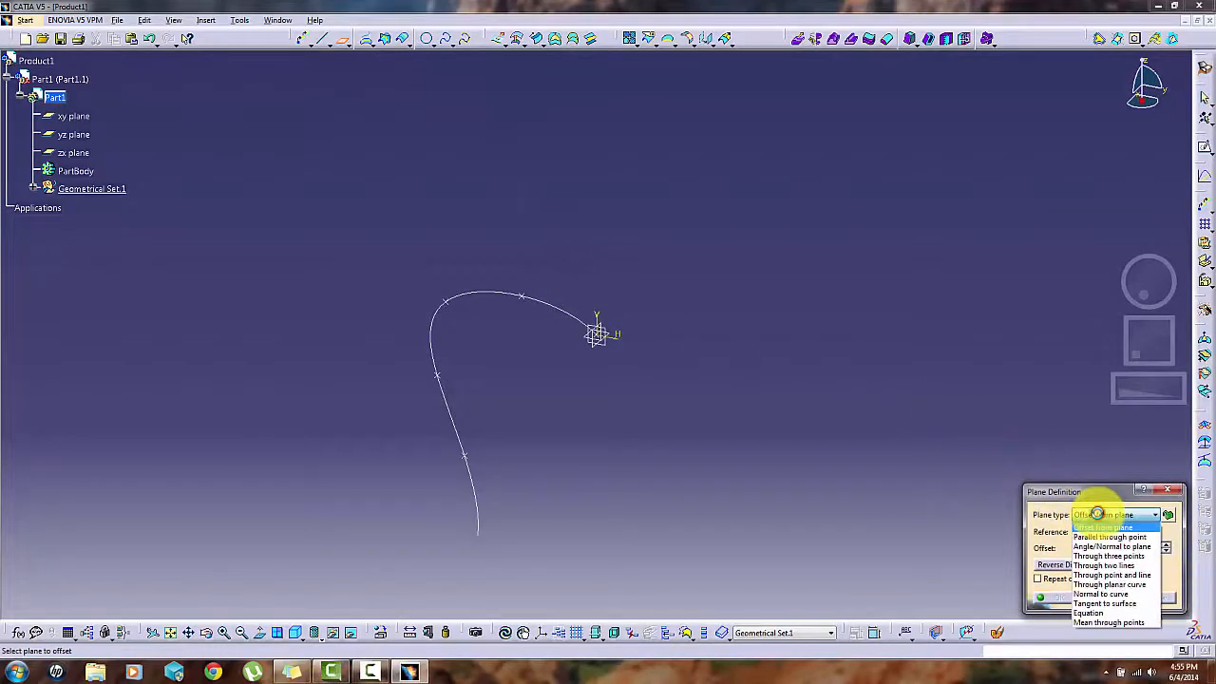
{"action": "left_click", "coordinate": [1100, 593]}
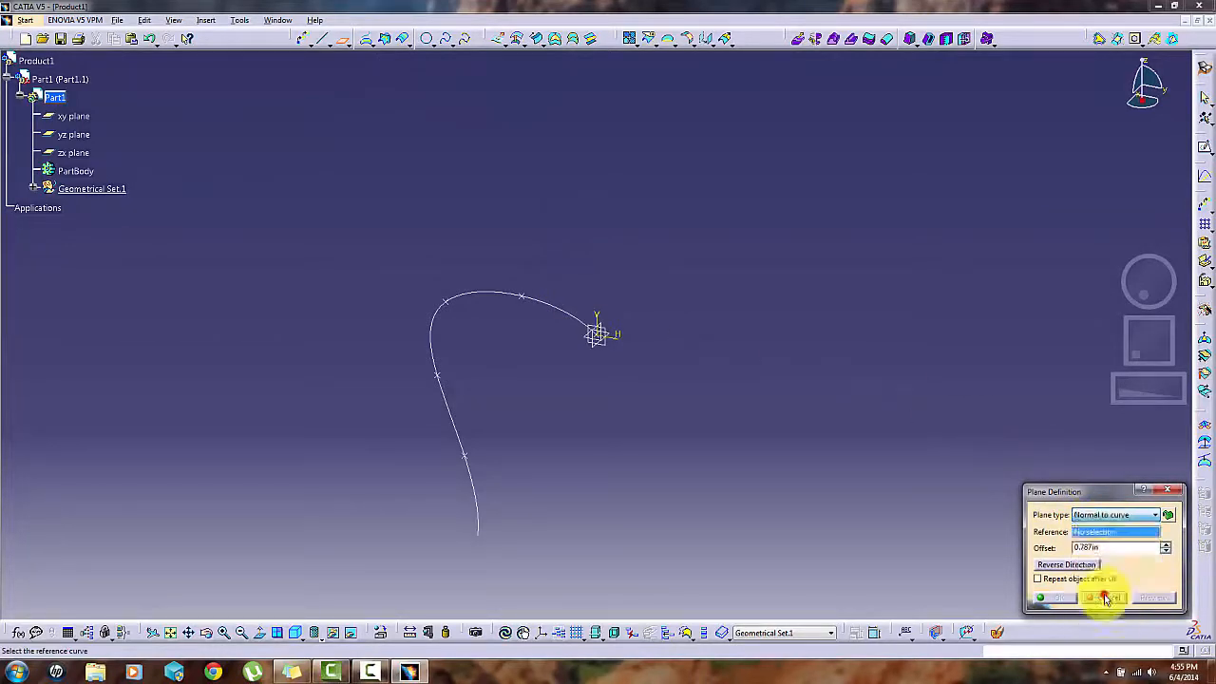
{"action": "left_click", "coordinate": [560, 311]}
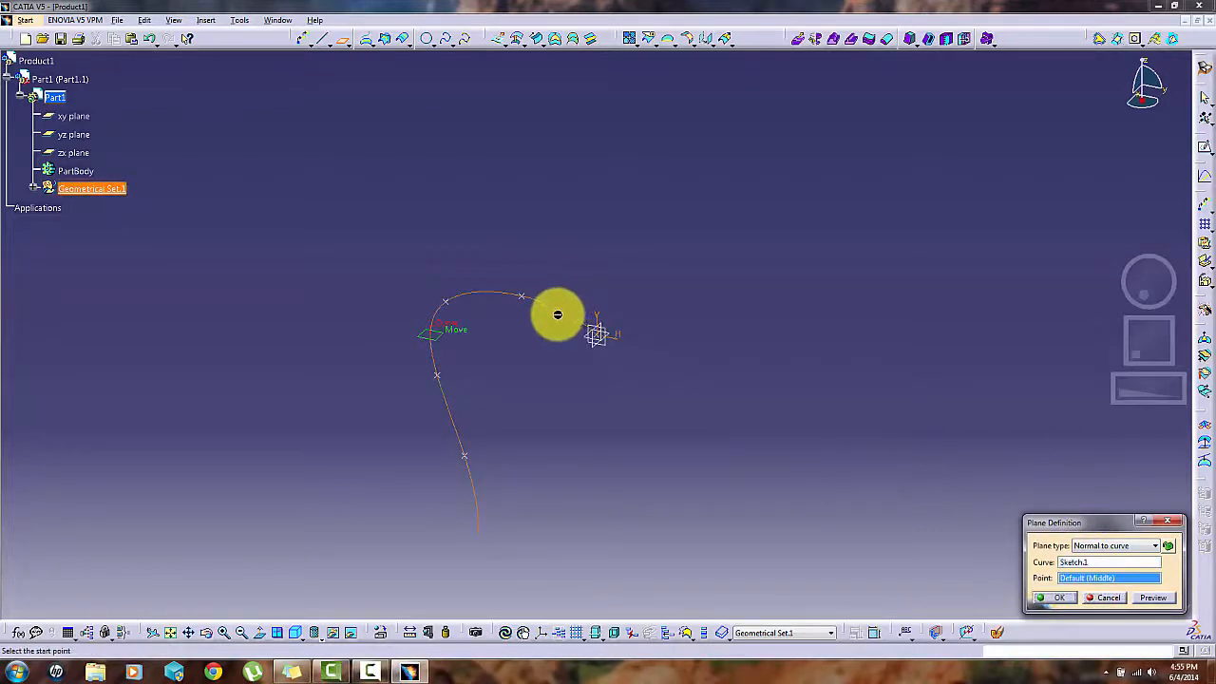
{"action": "left_click", "coordinate": [605, 341]}
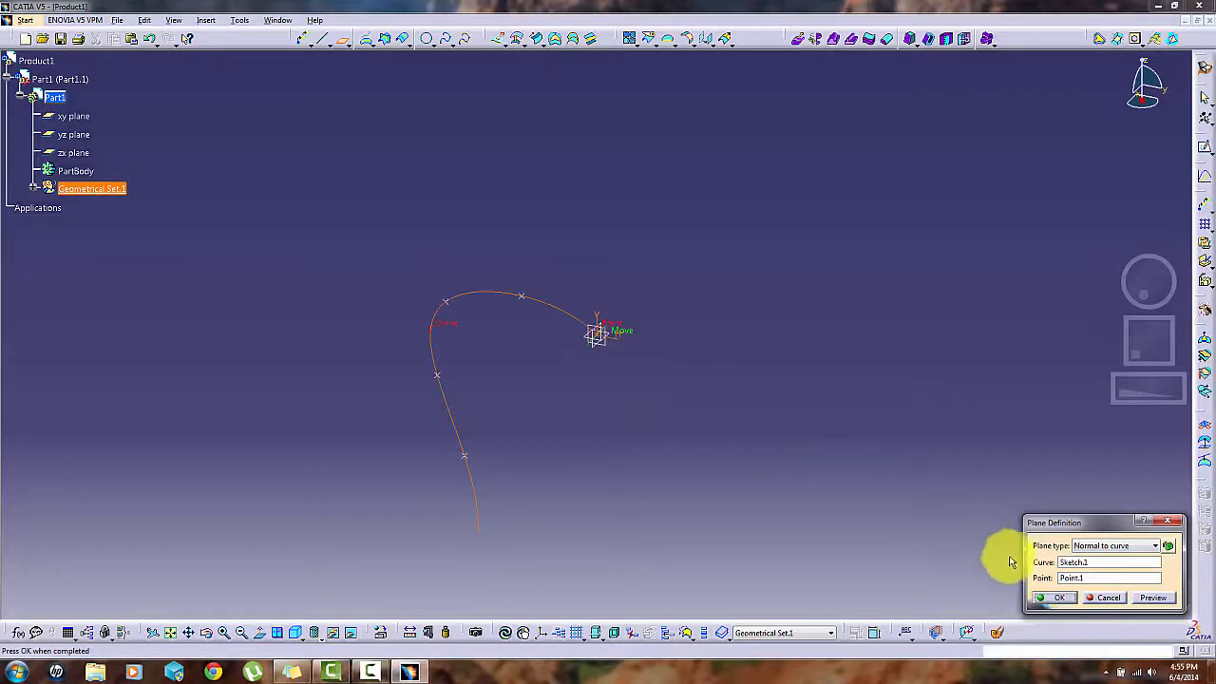
{"action": "left_click", "coordinate": [1053, 598]}
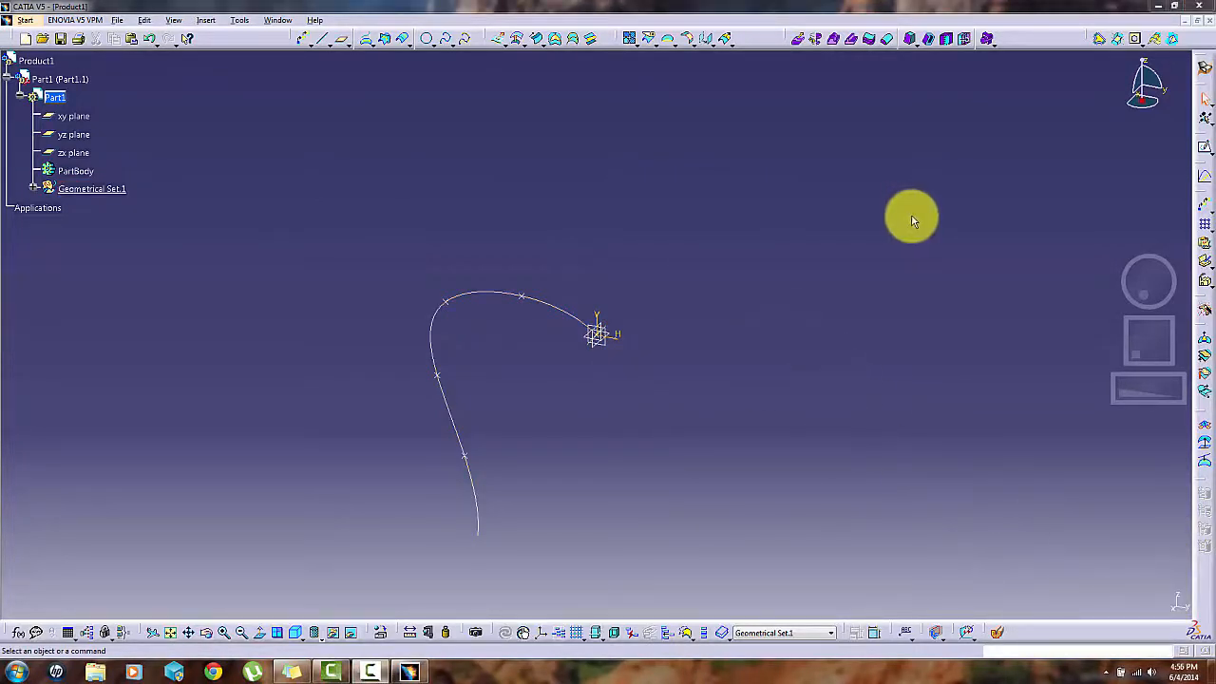
- Sketch a circle centred on the origin on the plane normal to the curve and dimension its diameter
{"action": "left_click", "coordinate": [1205, 152]}
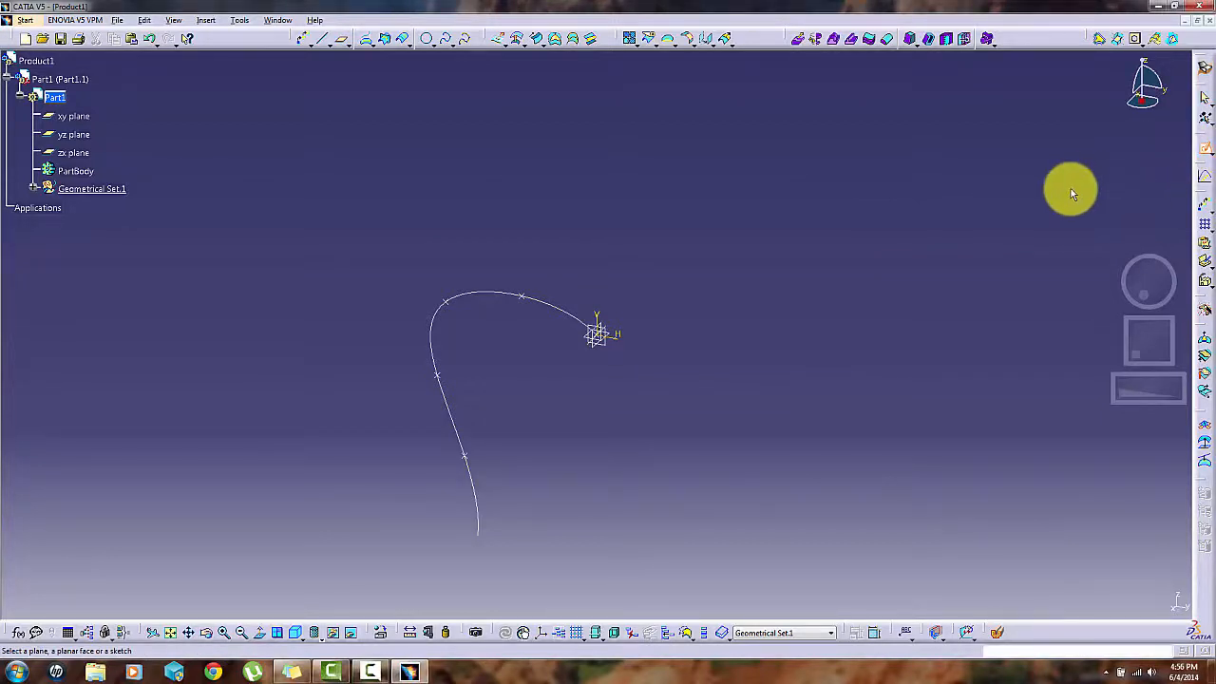
{"action": "left_click", "coordinate": [607, 328]}
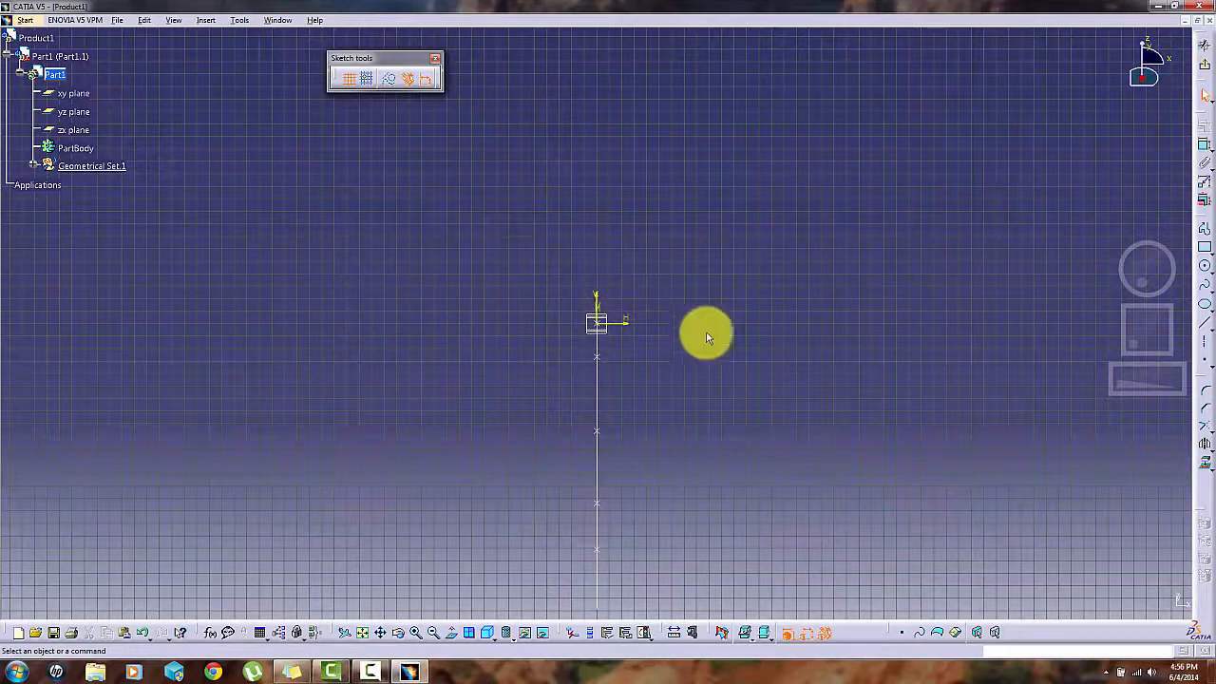
{"action": "left_click", "coordinate": [1203, 266]}
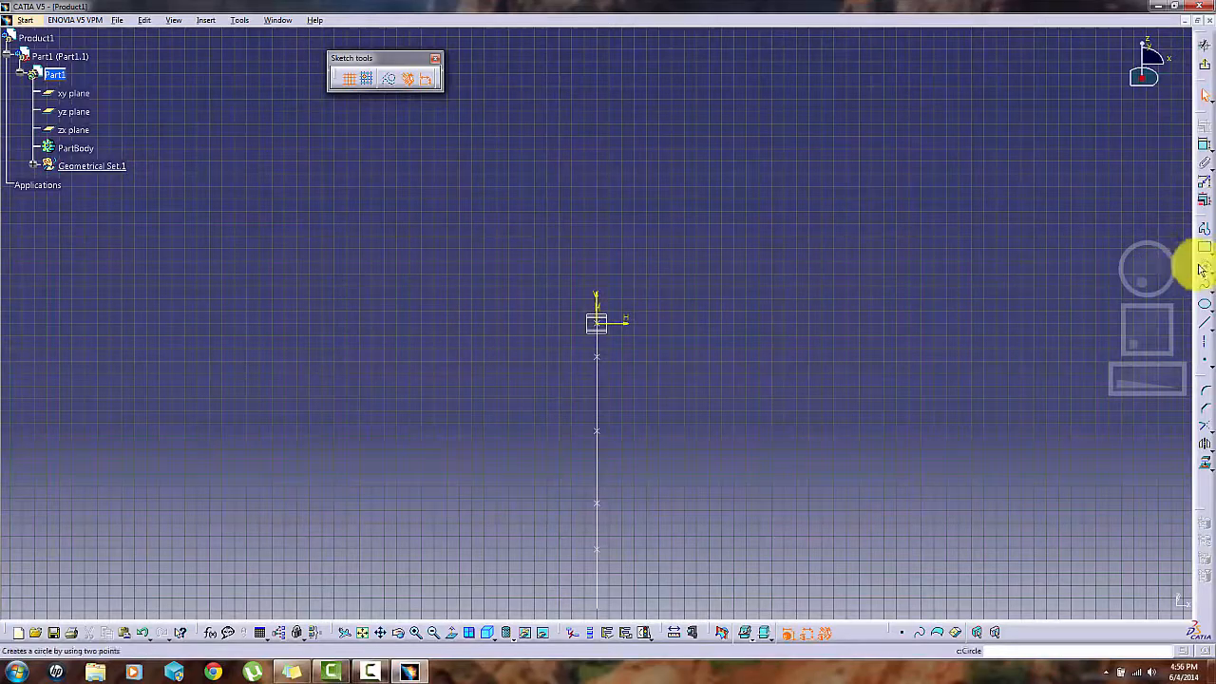
{"action": "left_click", "coordinate": [595, 325]}
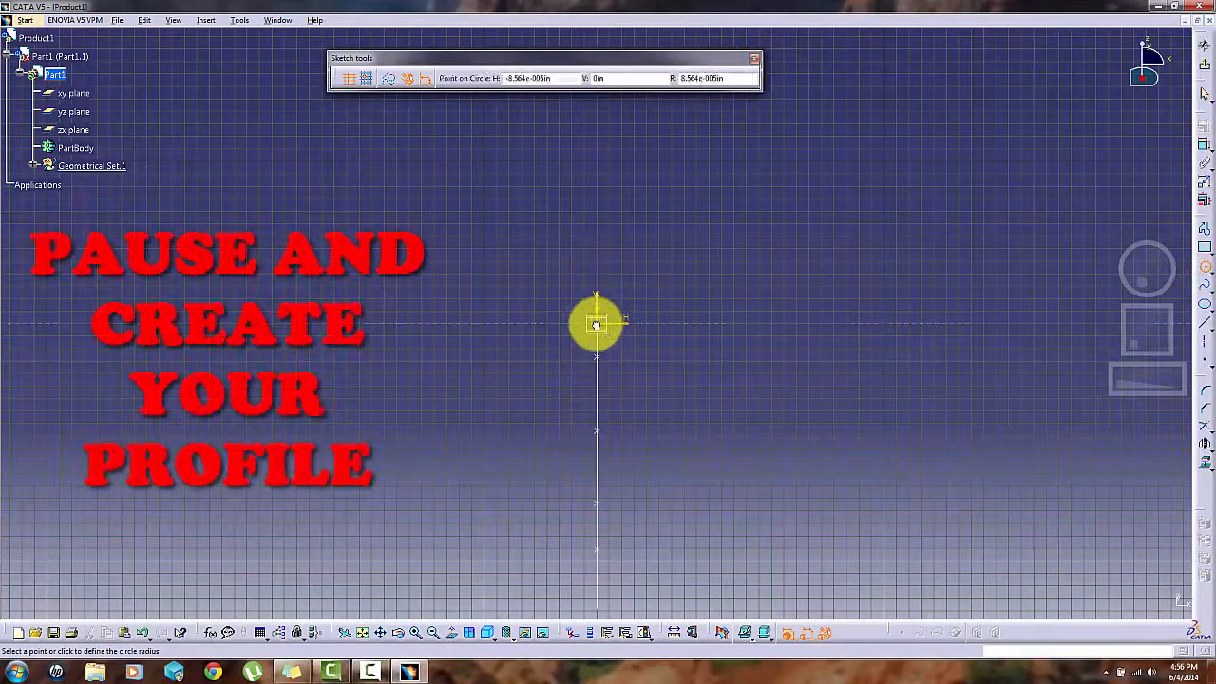
{"action": "left_click", "coordinate": [697, 285]}
{"action": "left_click", "coordinate": [1204, 145]}
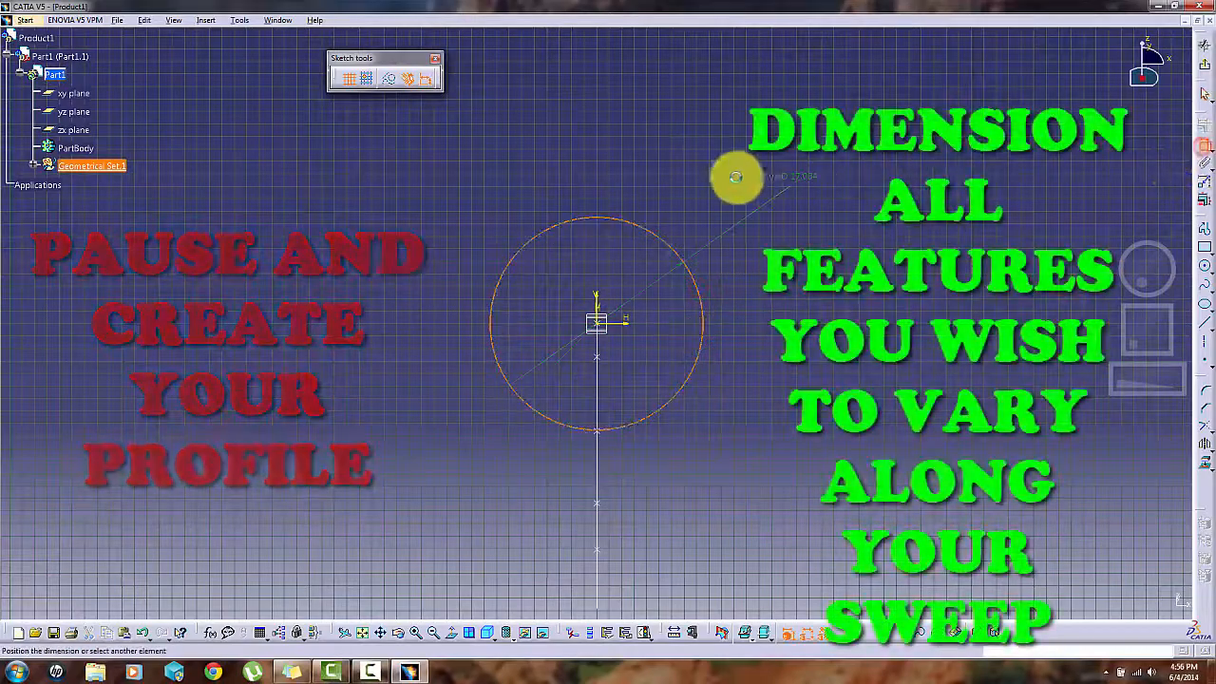
{"action": "left_click", "coordinate": [726, 220]}
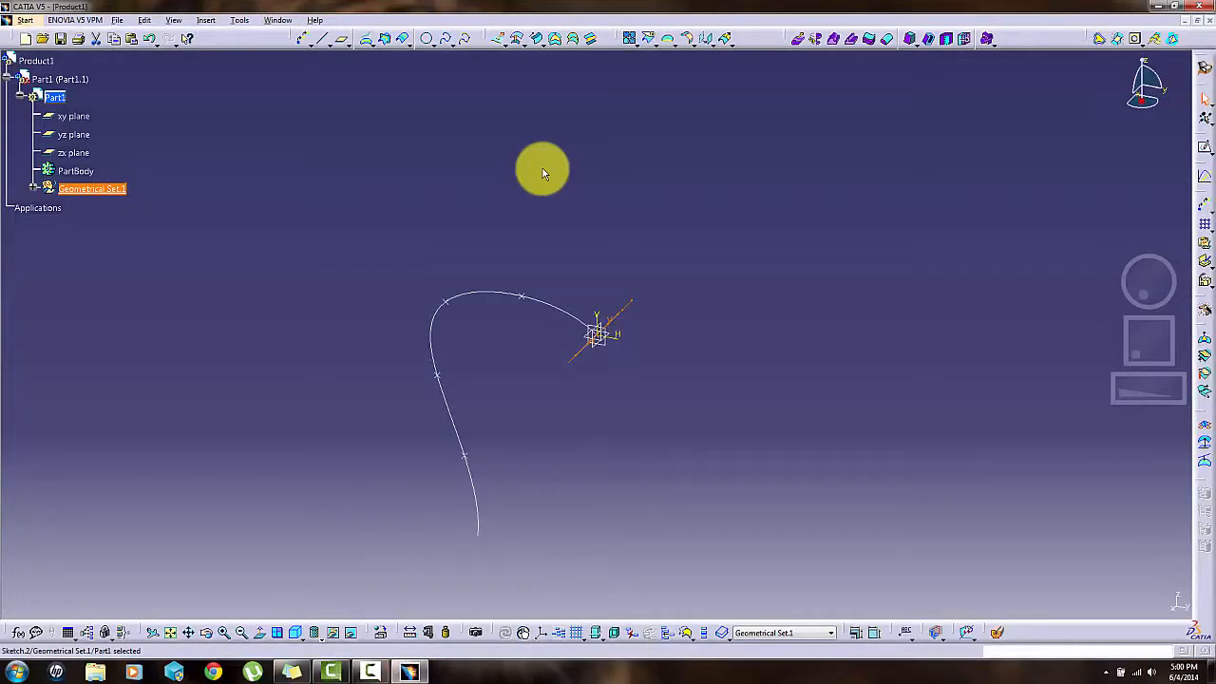
- Start an Adaptive Sweep with Sketch.1 as guiding curve and Sketch.2 as profile, allowing the command to modify the reference sketch
{"action": "left_click", "coordinate": [543, 168]}
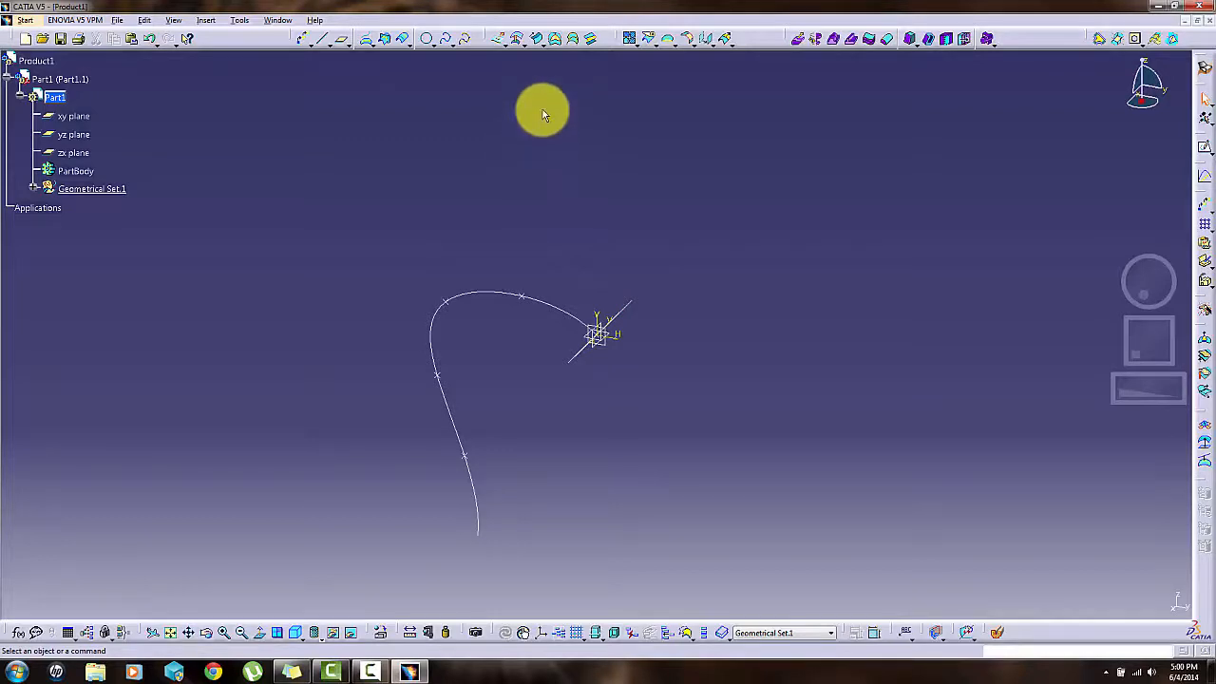
{"action": "left_click", "coordinate": [542, 47]}
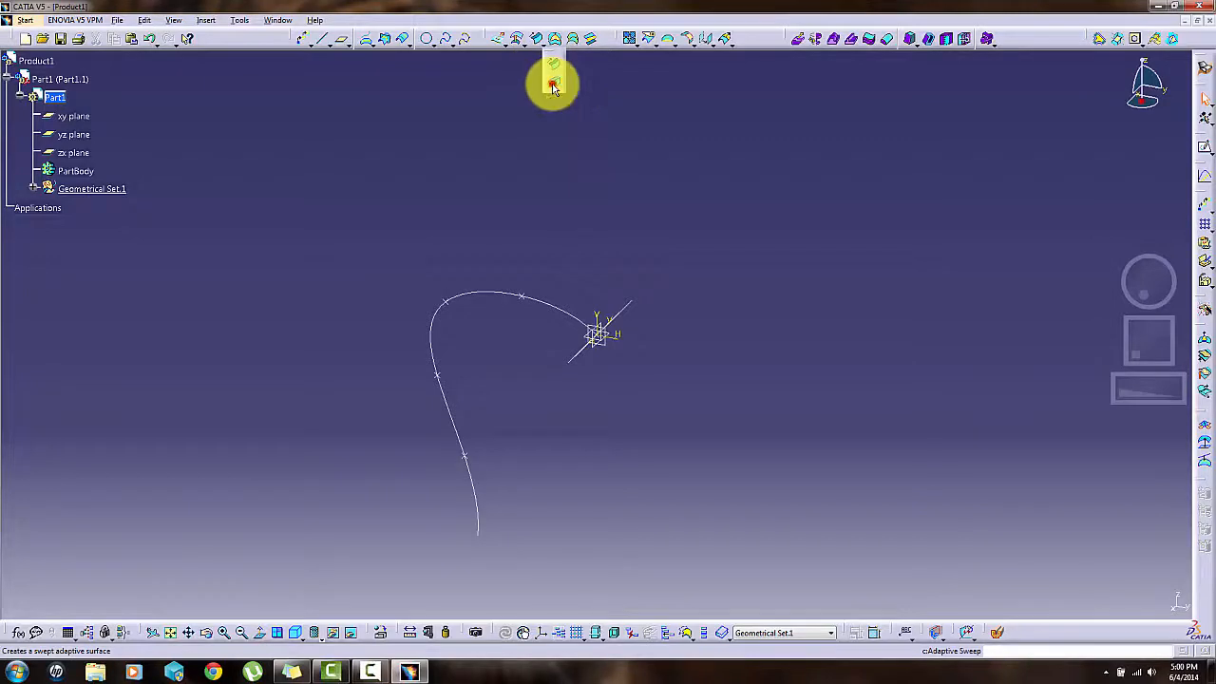
{"action": "left_click", "coordinate": [554, 86]}
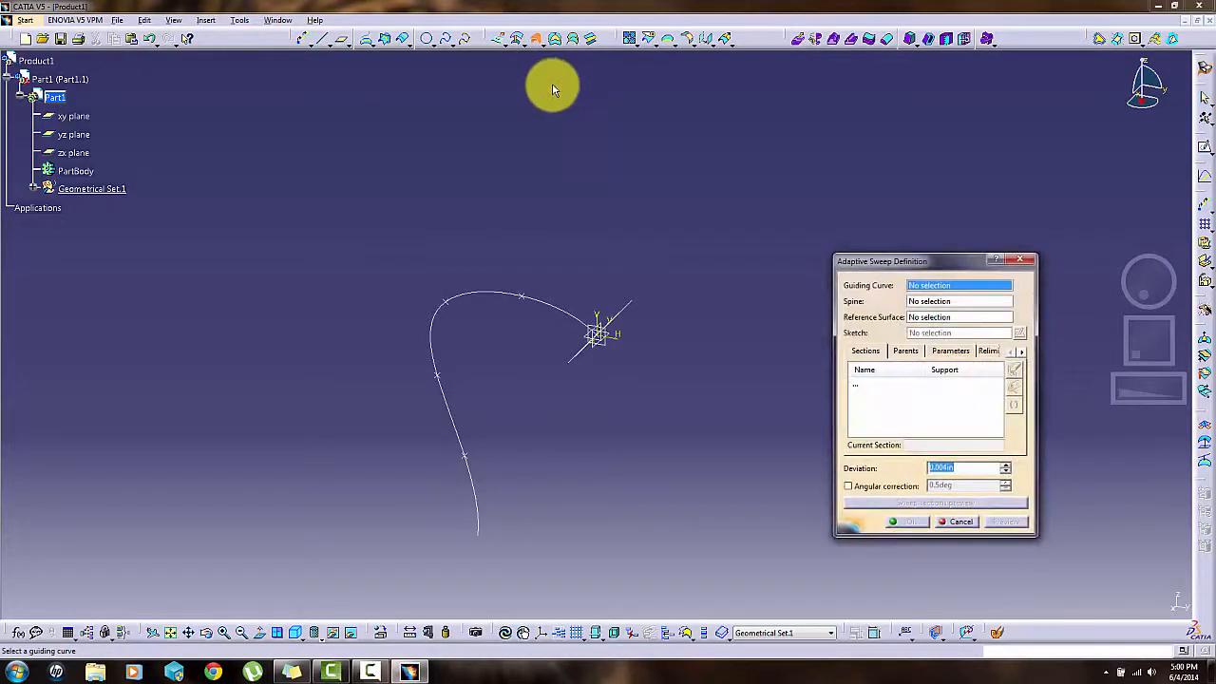
{"action": "left_click", "coordinate": [553, 304]}
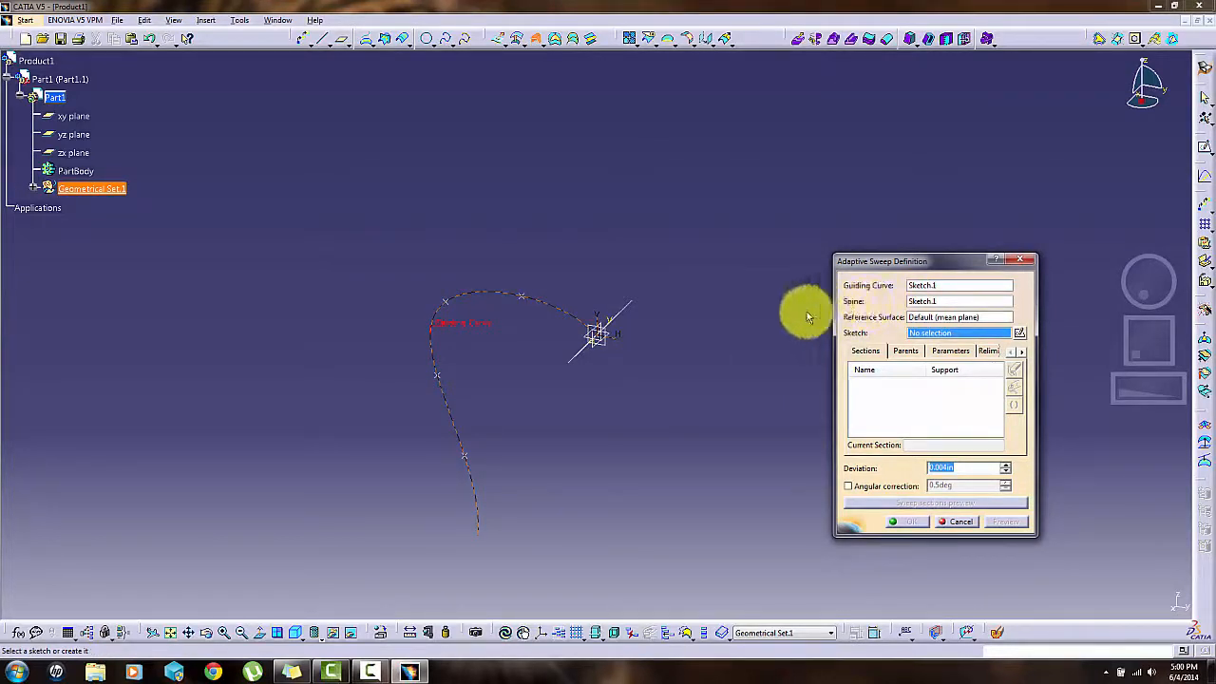
{"action": "left_click", "coordinate": [621, 308]}
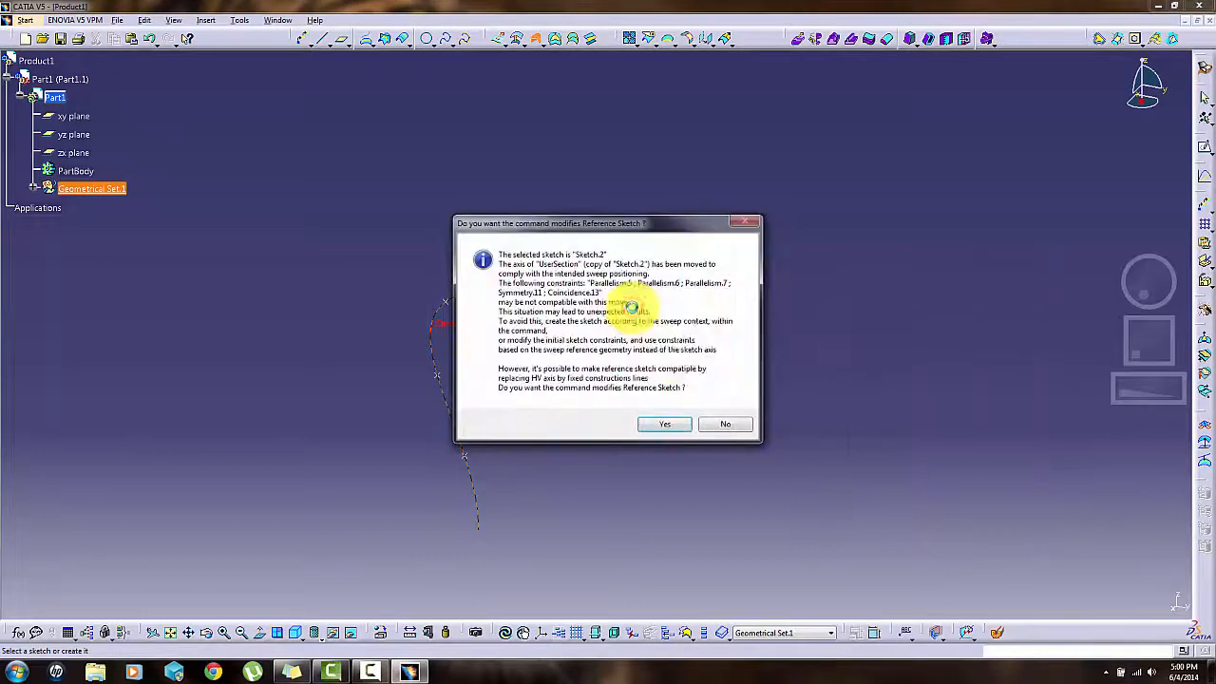
{"action": "left_click", "coordinate": [665, 427]}
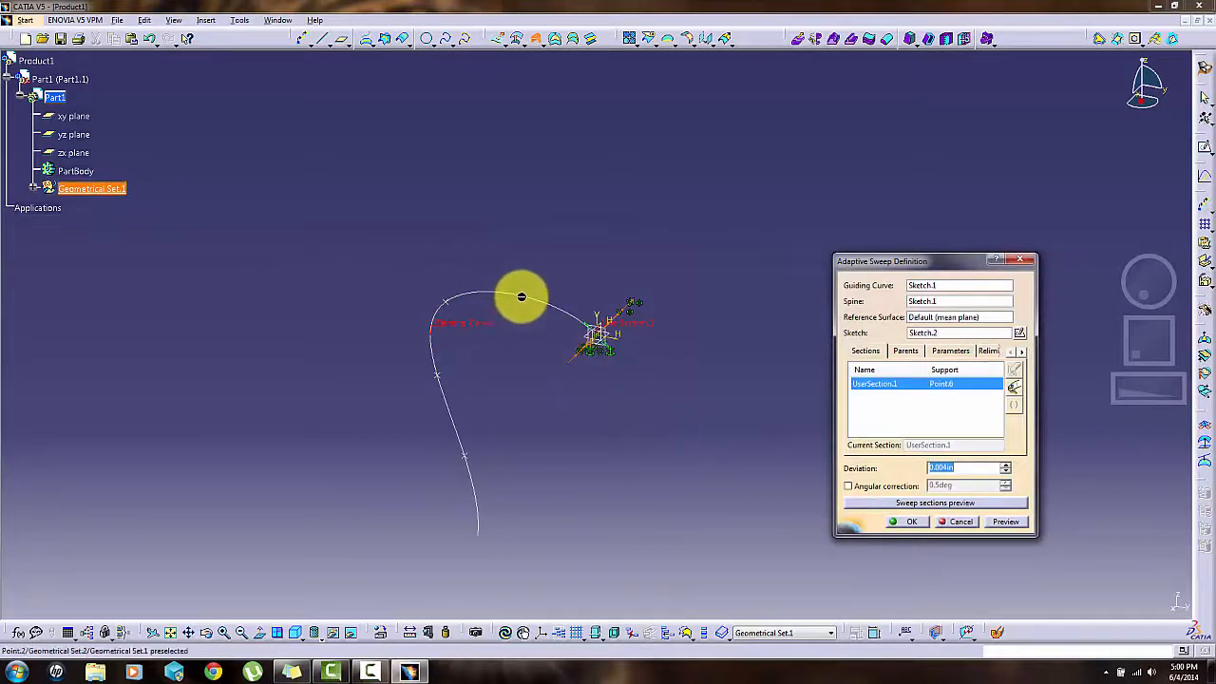
- Add sweep sections at the four evenly spaced points and at the lower end of the guiding curve
{"action": "left_click", "coordinate": [522, 297]}
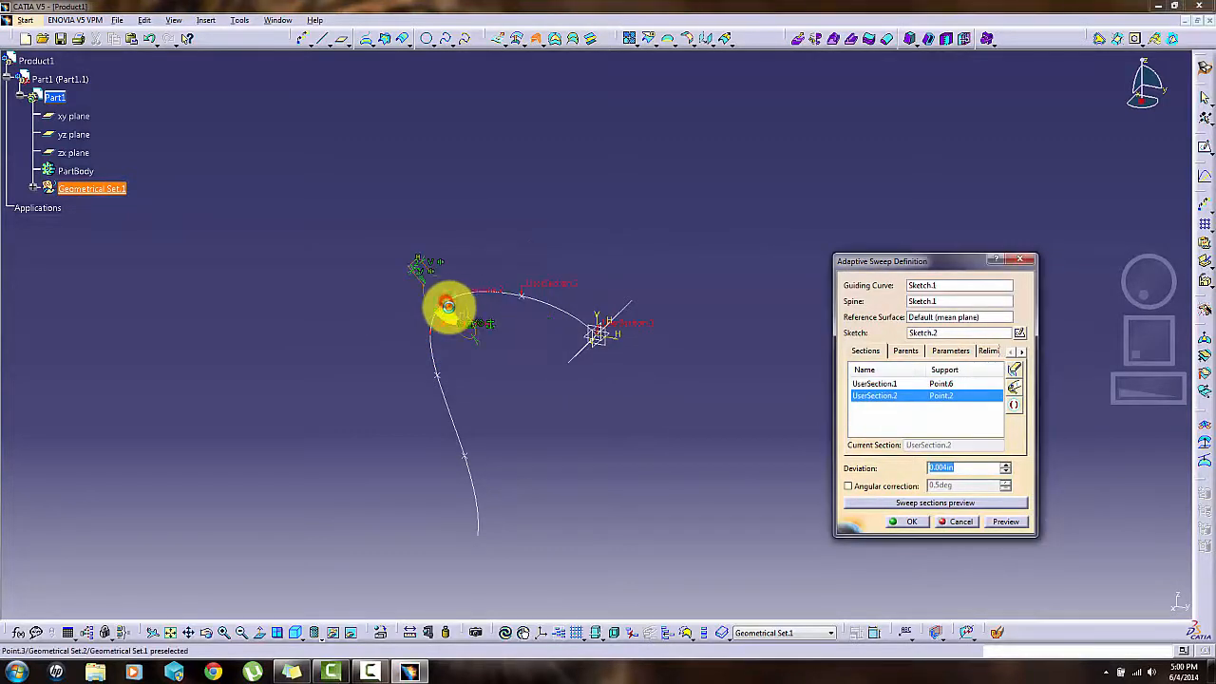
{"action": "left_click", "coordinate": [448, 306]}
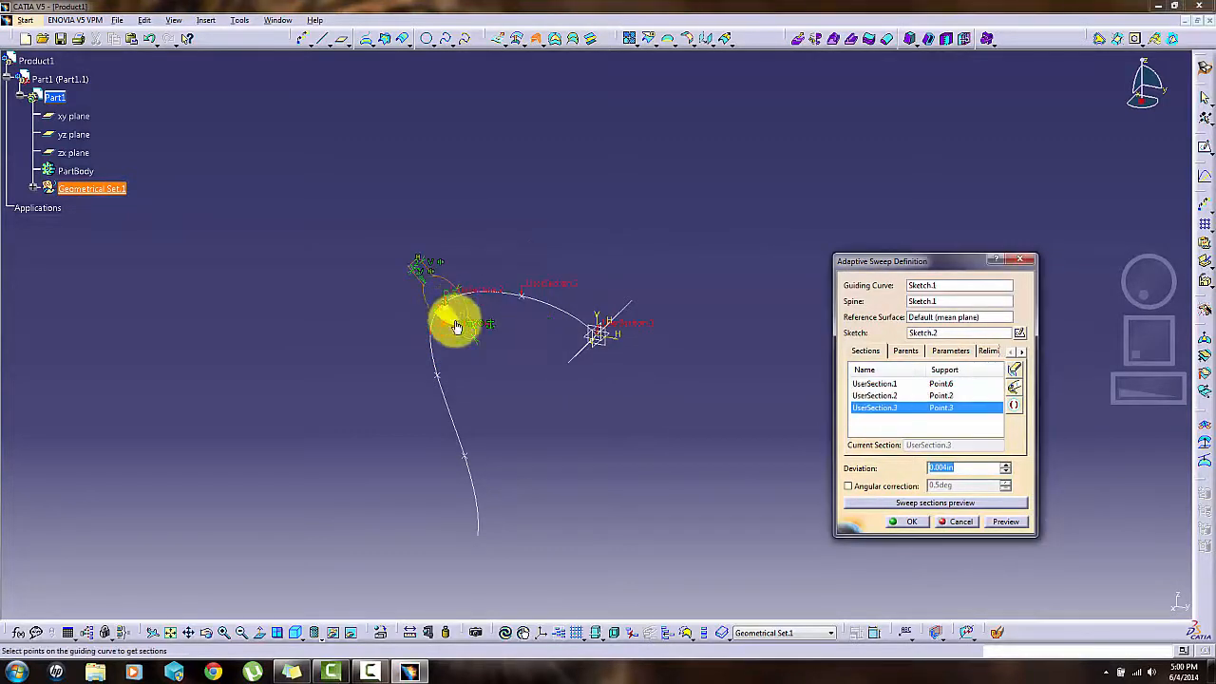
{"action": "left_click", "coordinate": [443, 379]}
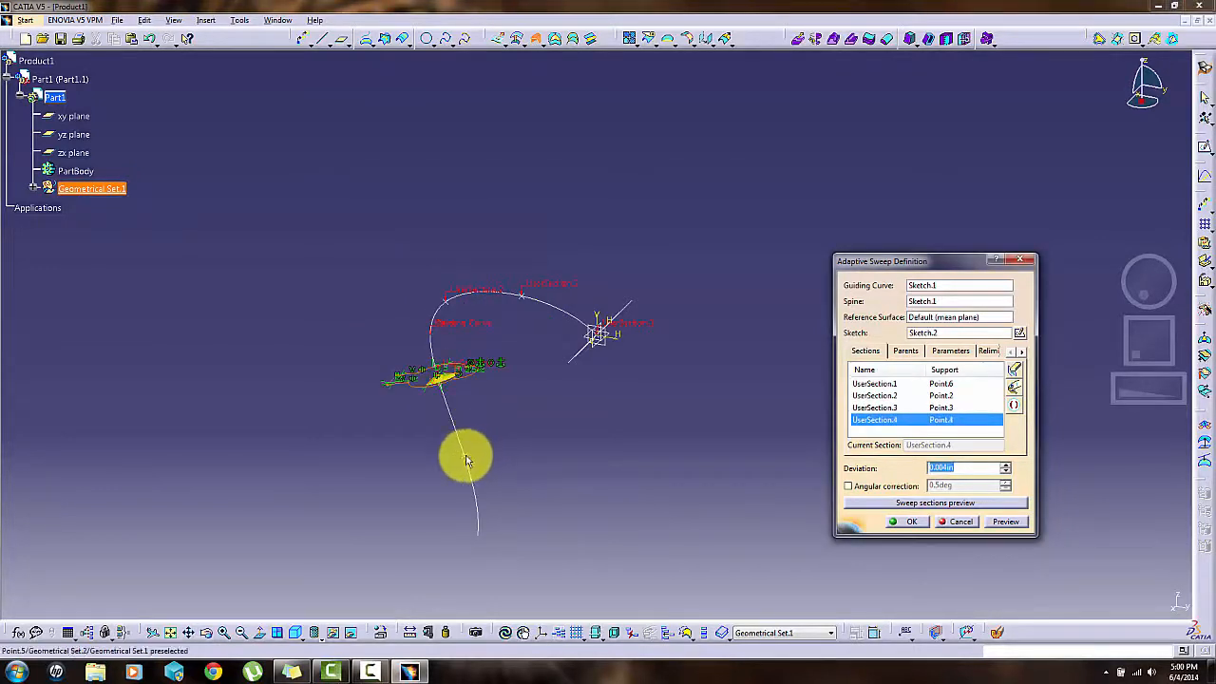
{"action": "left_click", "coordinate": [466, 460]}
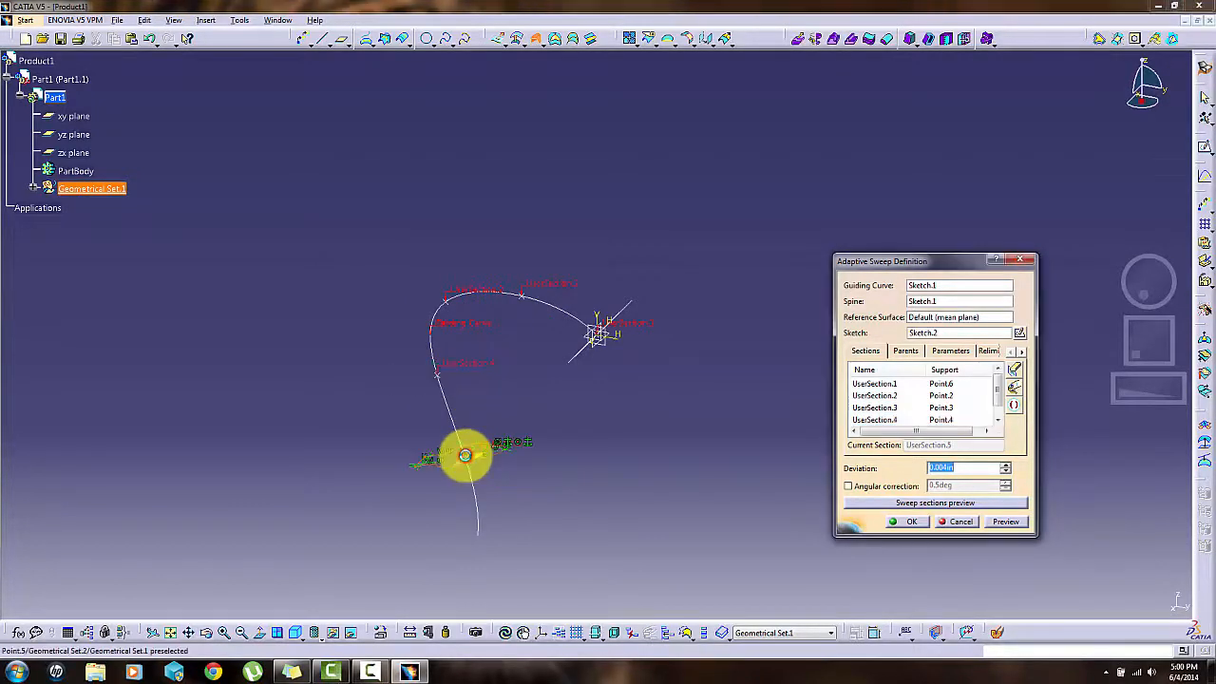
{"action": "left_click", "coordinate": [478, 541]}
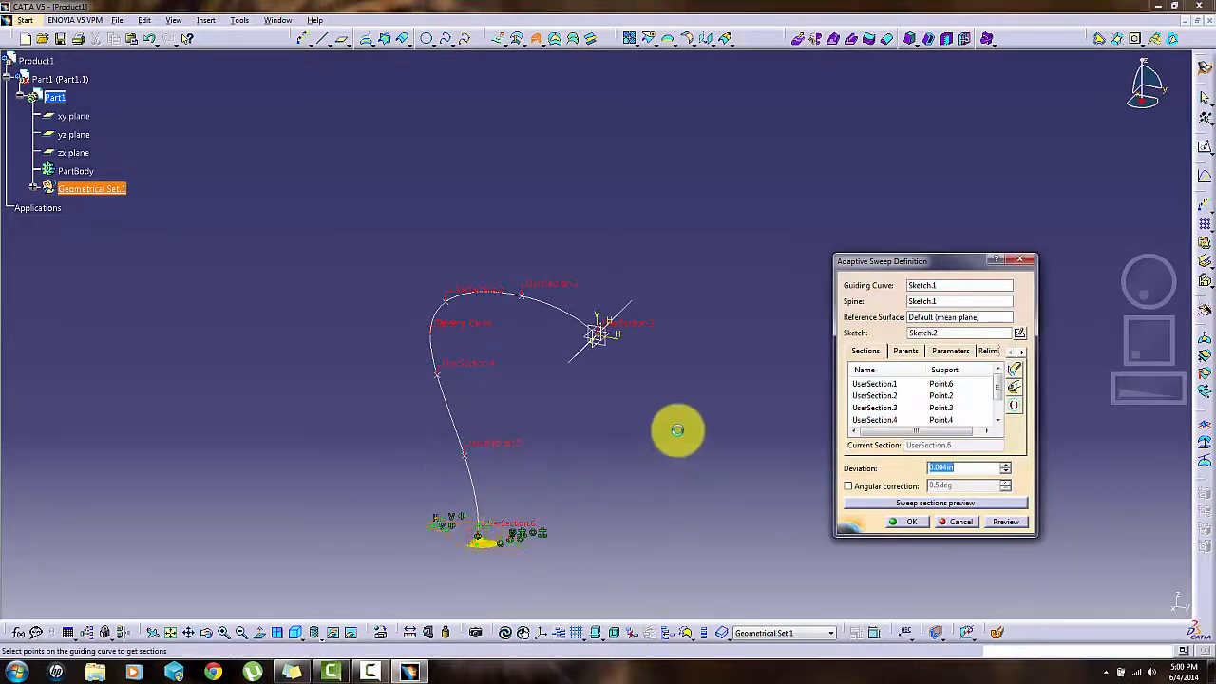
- Review the dimension parameters of UserSection.1 through UserSection.4 along the guiding curve
{"action": "left_click", "coordinate": [950, 351]}
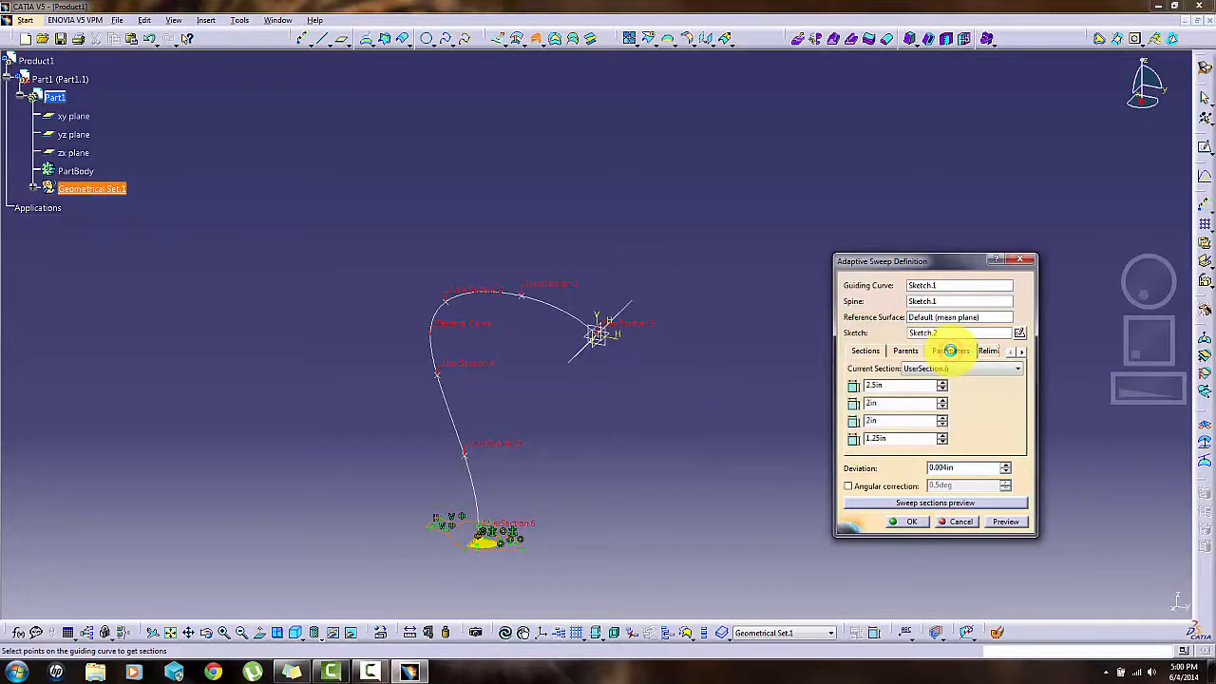
{"action": "left_click", "coordinate": [953, 370]}
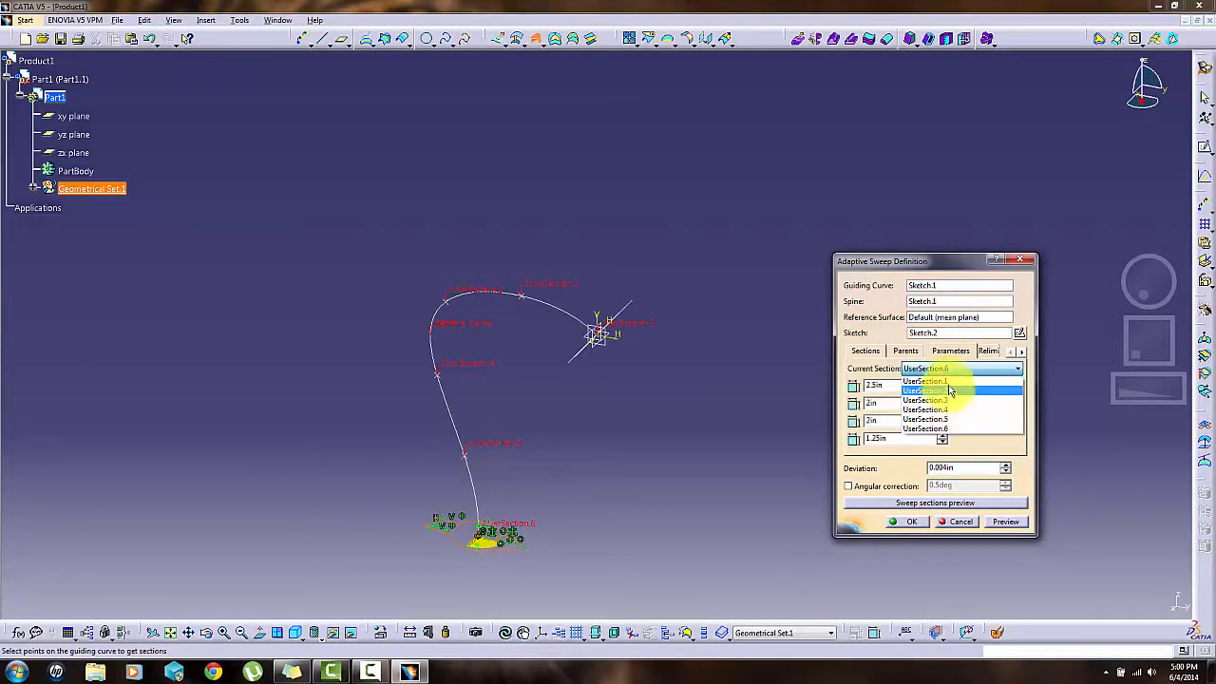
{"action": "left_click", "coordinate": [948, 383]}
{"action": "left_click", "coordinate": [947, 370]}
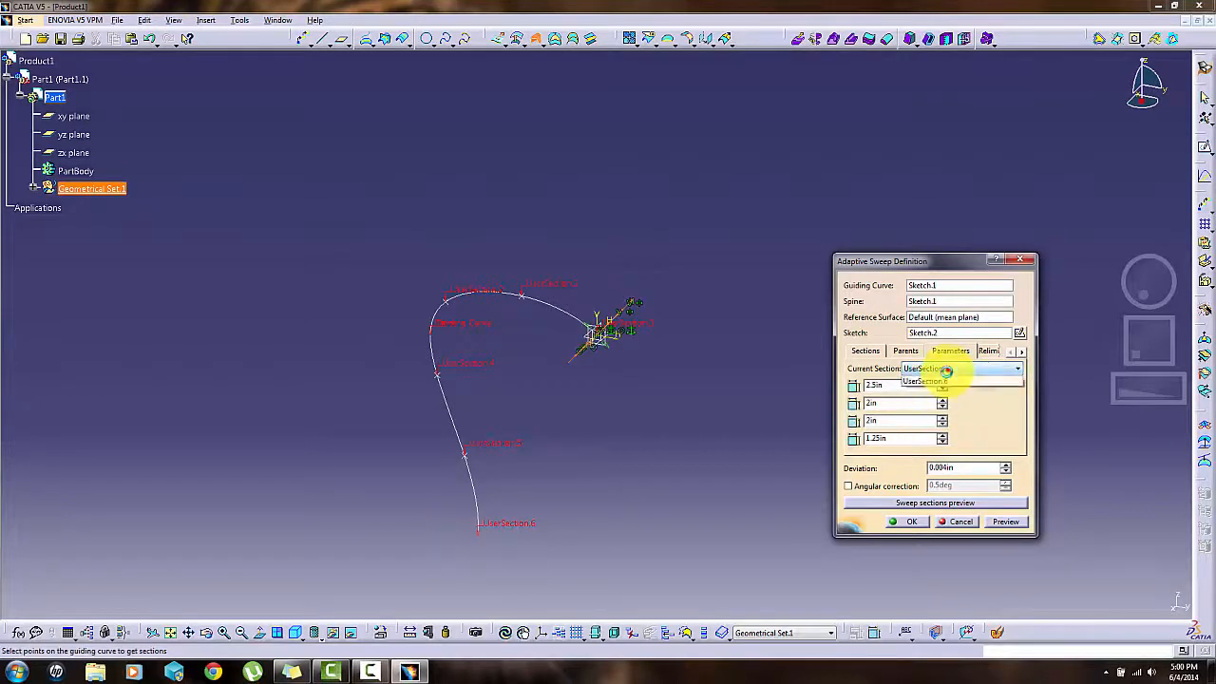
{"action": "left_click", "coordinate": [940, 389]}
{"action": "left_click", "coordinate": [948, 370]}
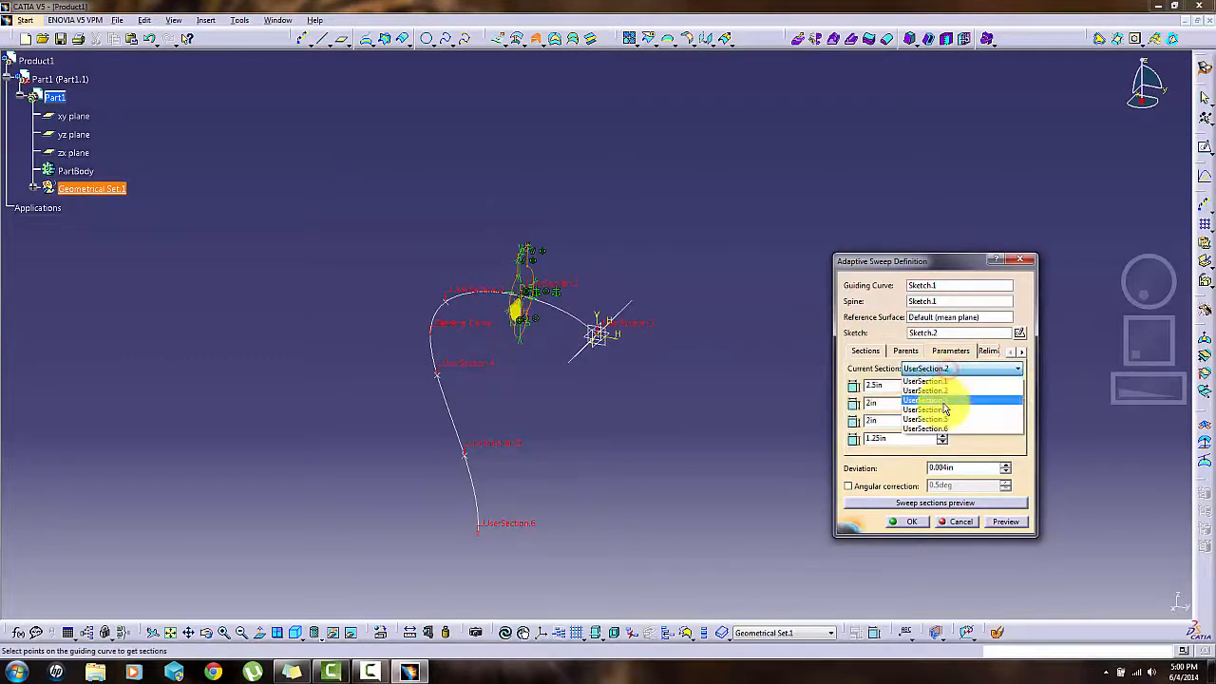
{"action": "left_click", "coordinate": [941, 403]}
{"action": "left_click", "coordinate": [950, 371]}
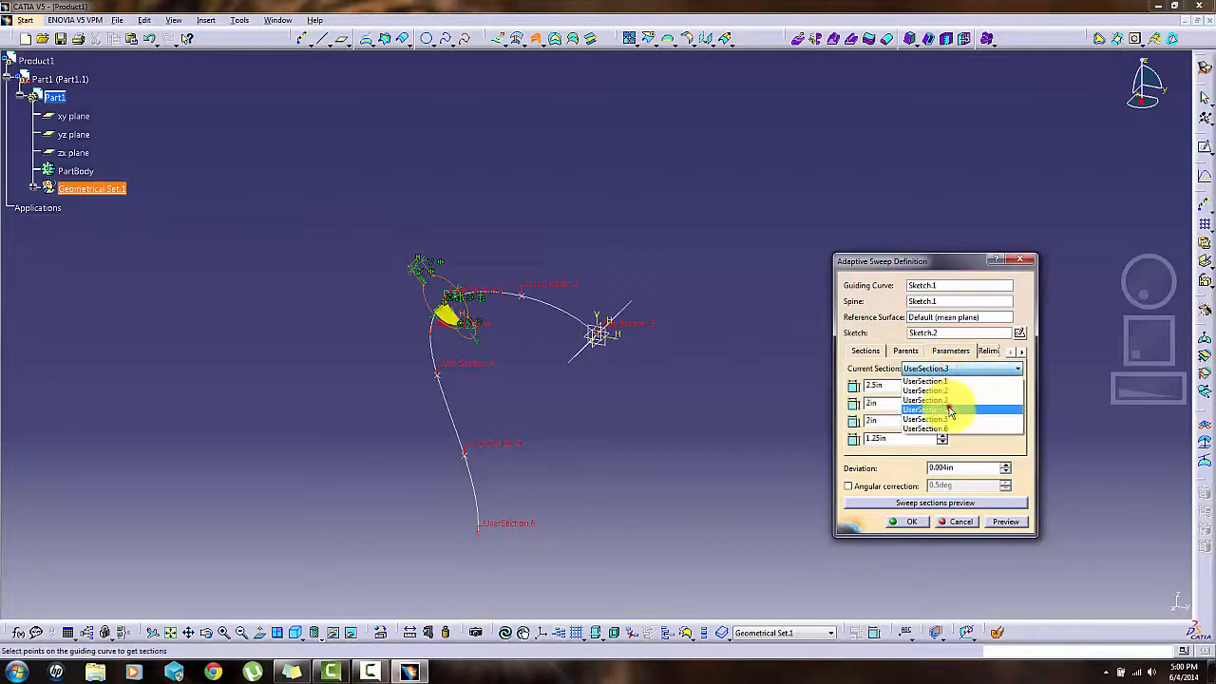
{"action": "left_click", "coordinate": [945, 409]}
- Set the second length parameter of UserSection.1 to 4 in, with the third at 2 in
{"action": "left_click", "coordinate": [954, 370]}
{"action": "left_click", "coordinate": [951, 381]}
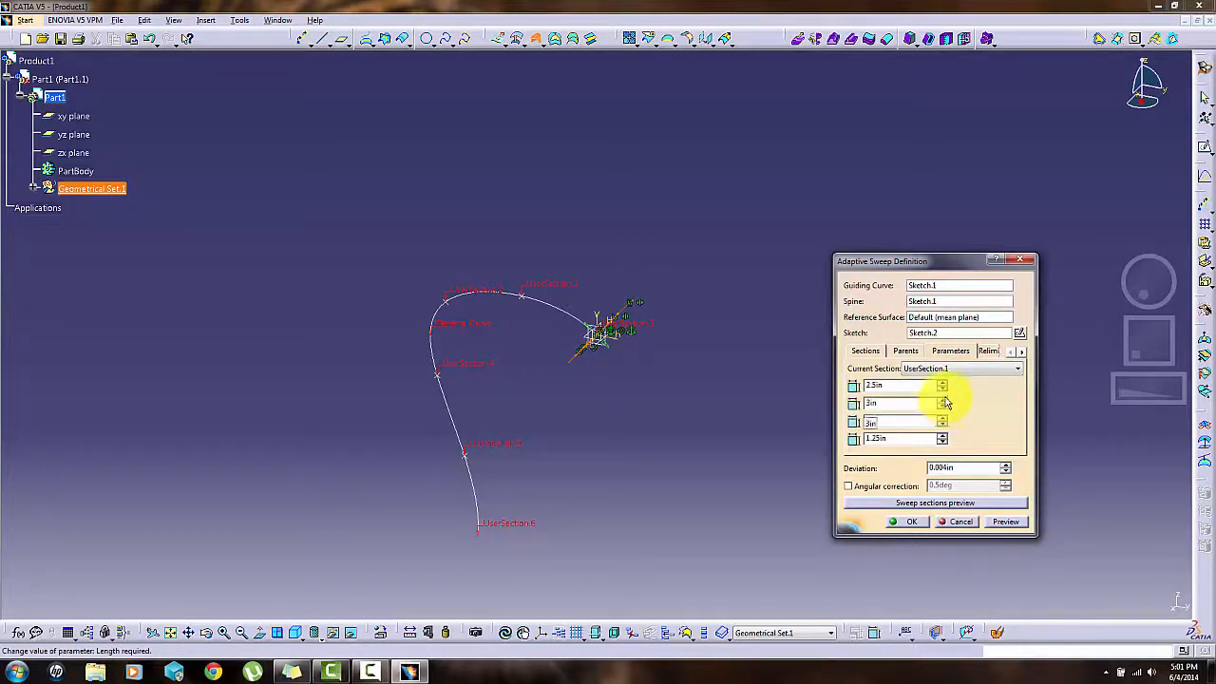
- Adjust the third length parameter and the radius of UserSection.2
{"action": "left_click", "coordinate": [948, 369]}
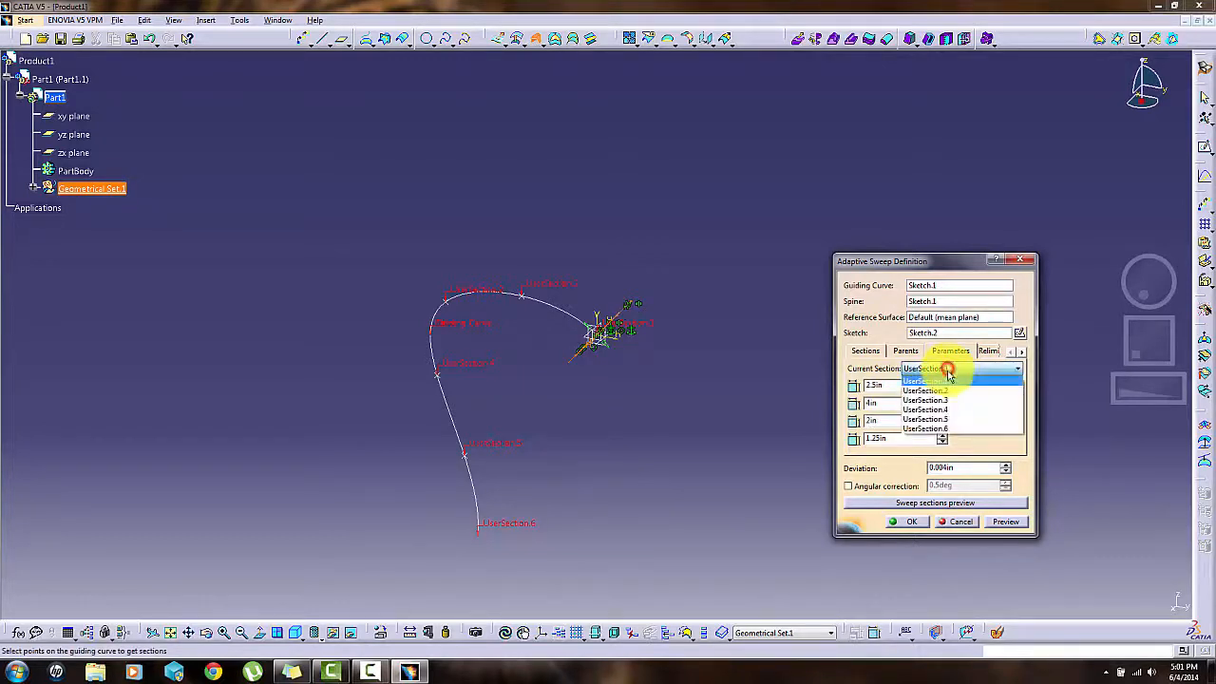
{"action": "left_click", "coordinate": [947, 390]}
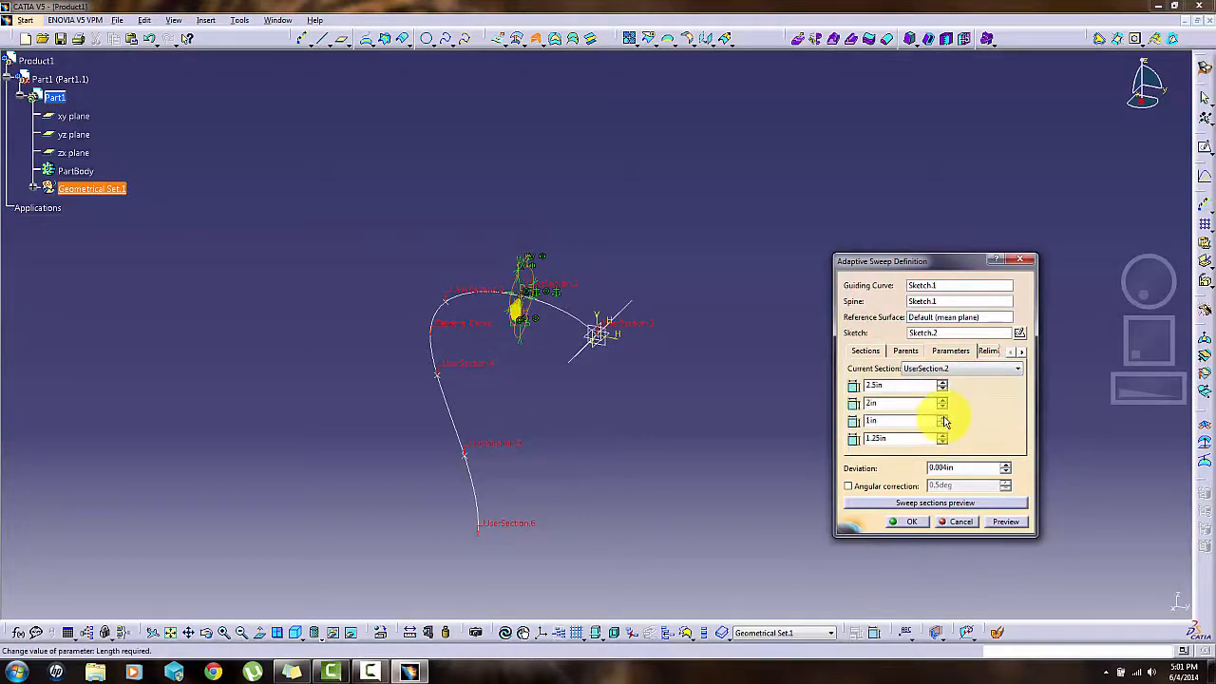
{"action": "left_click", "coordinate": [944, 416]}
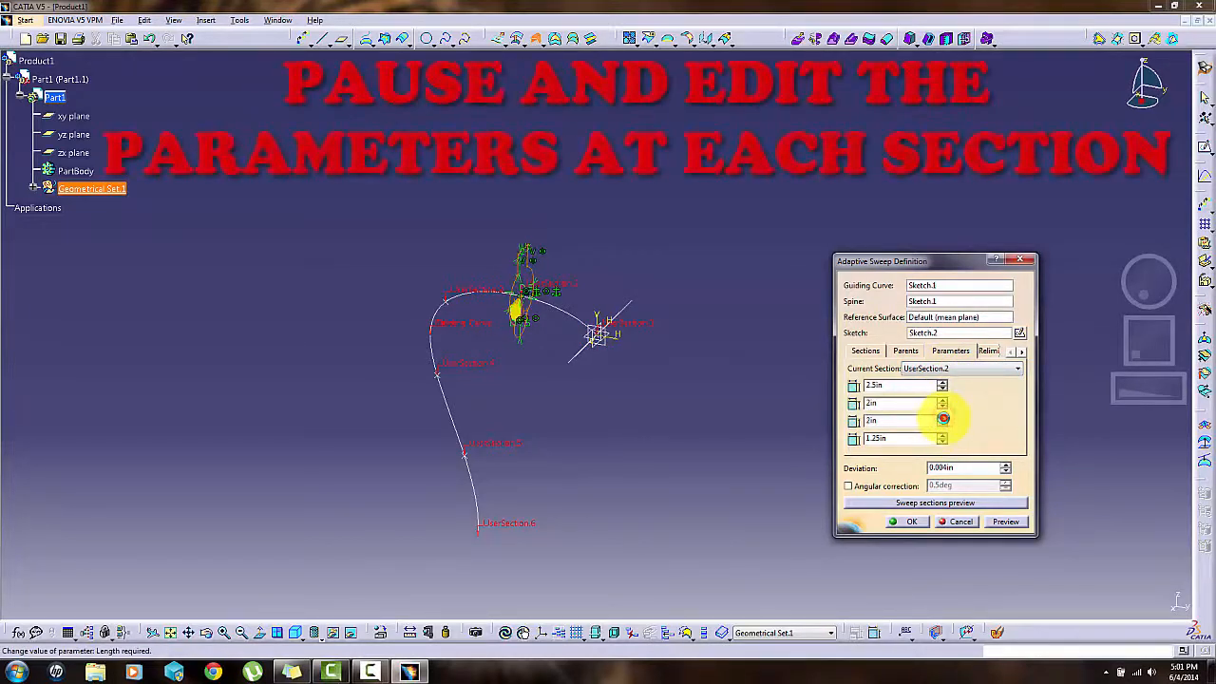
{"action": "left_click", "coordinate": [944, 418]}
{"action": "left_click", "coordinate": [941, 440]}
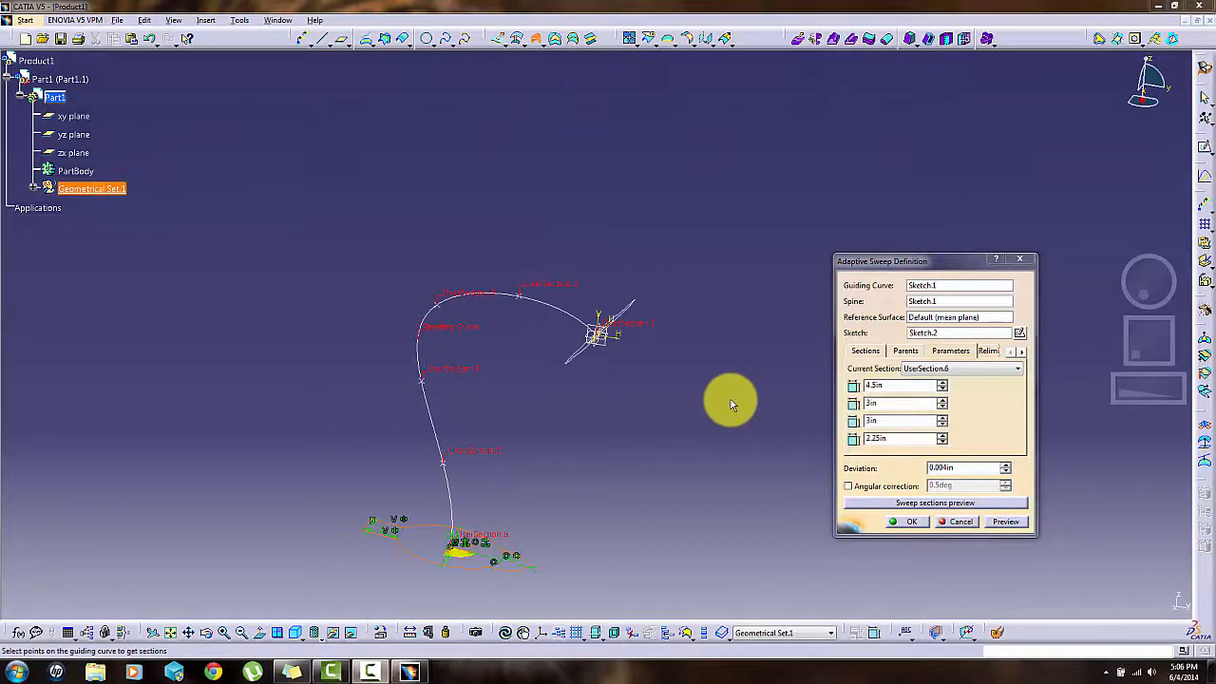
- Preview the adaptive sweep, set the radius of UserSection.6 to 3.25 in, and create the surface
{"action": "left_click", "coordinate": [1007, 523]}
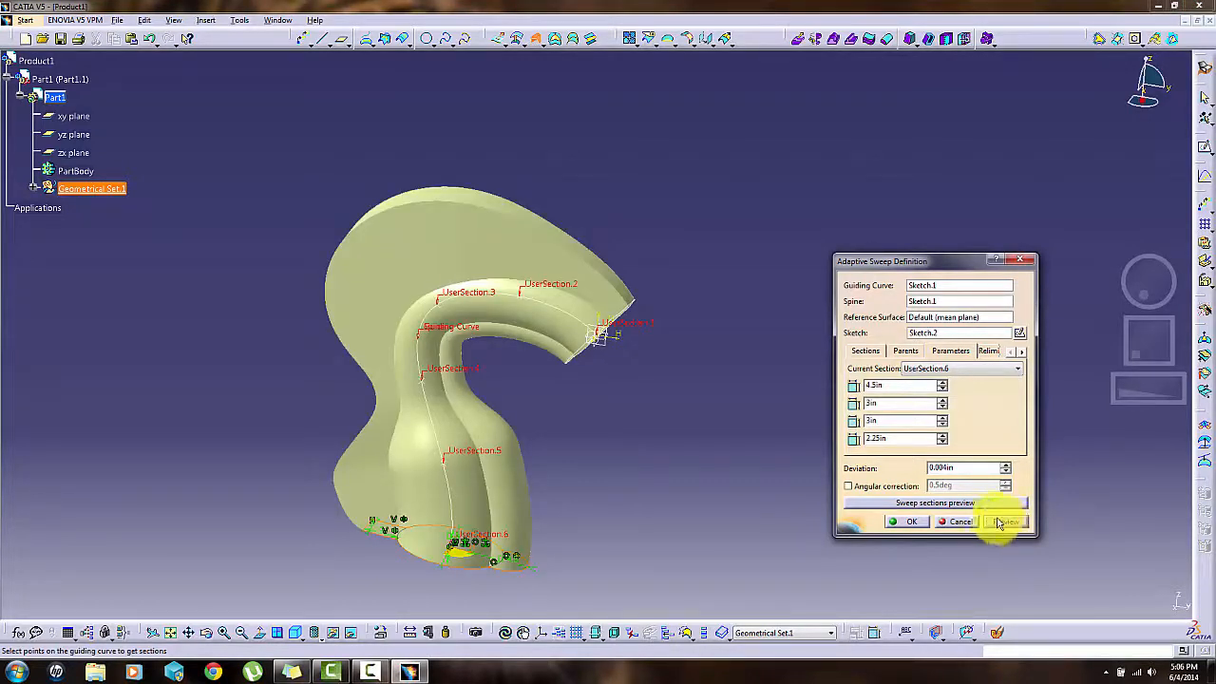
{"action": "left_click", "coordinate": [943, 436]}
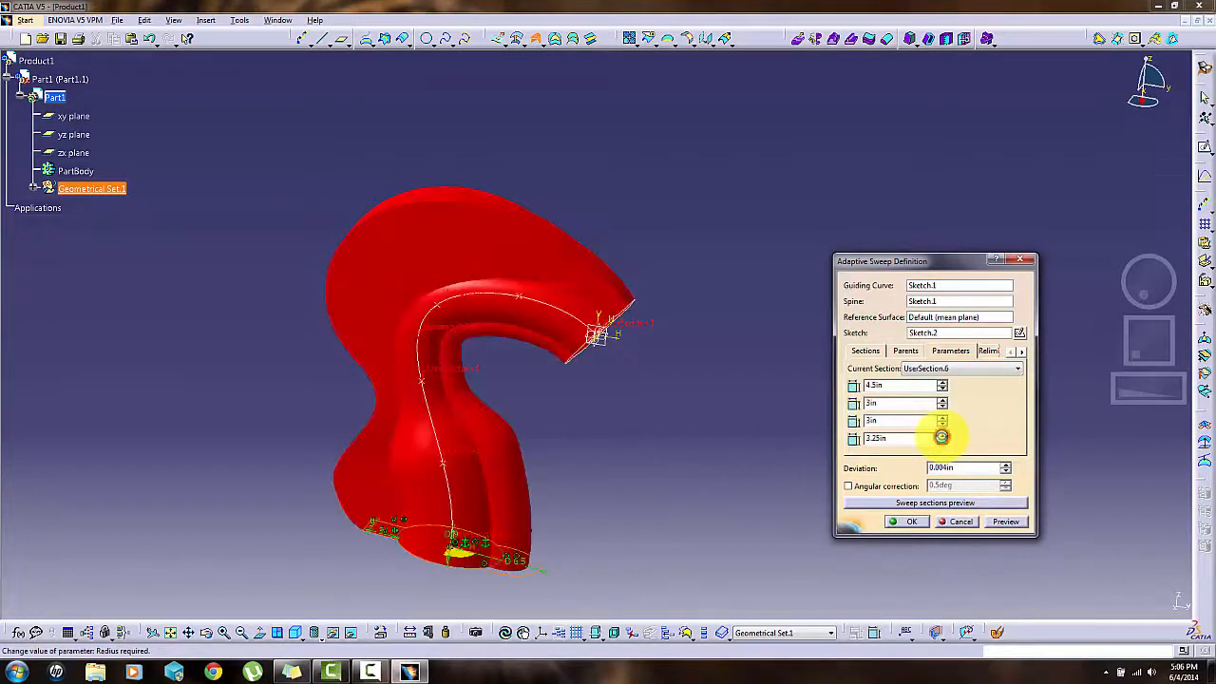
{"action": "left_click", "coordinate": [1006, 521]}
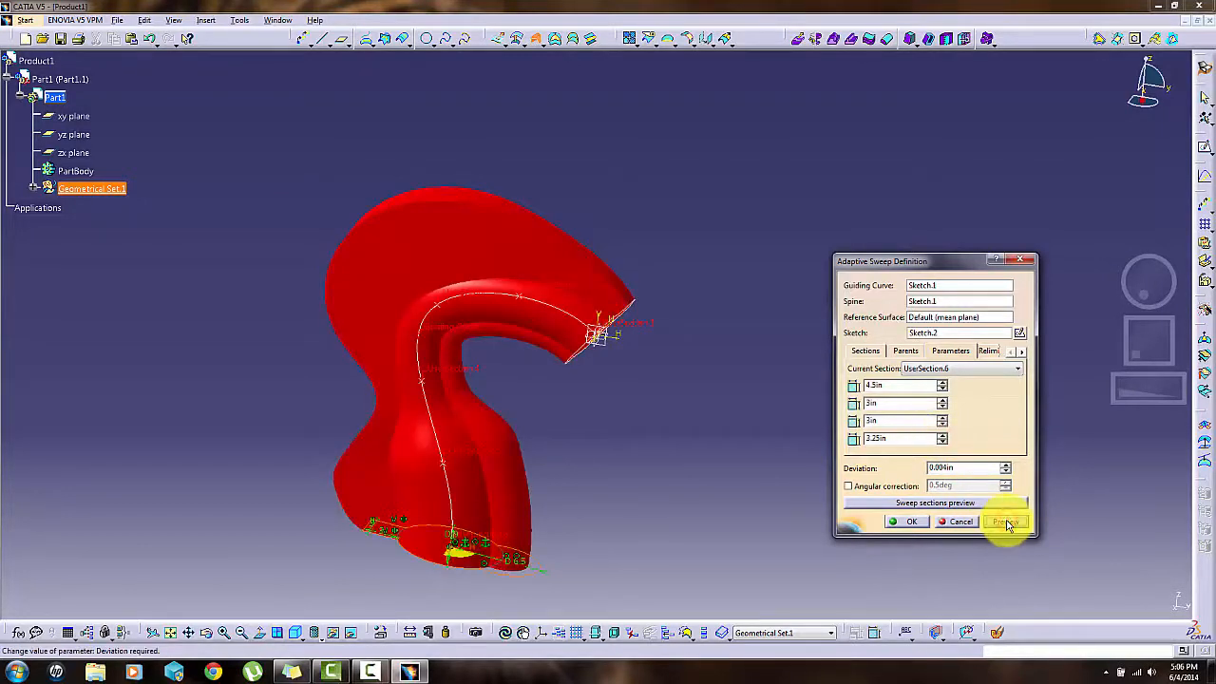
{"action": "left_click", "coordinate": [894, 522]}
{"action": "left_click", "coordinate": [907, 523]}
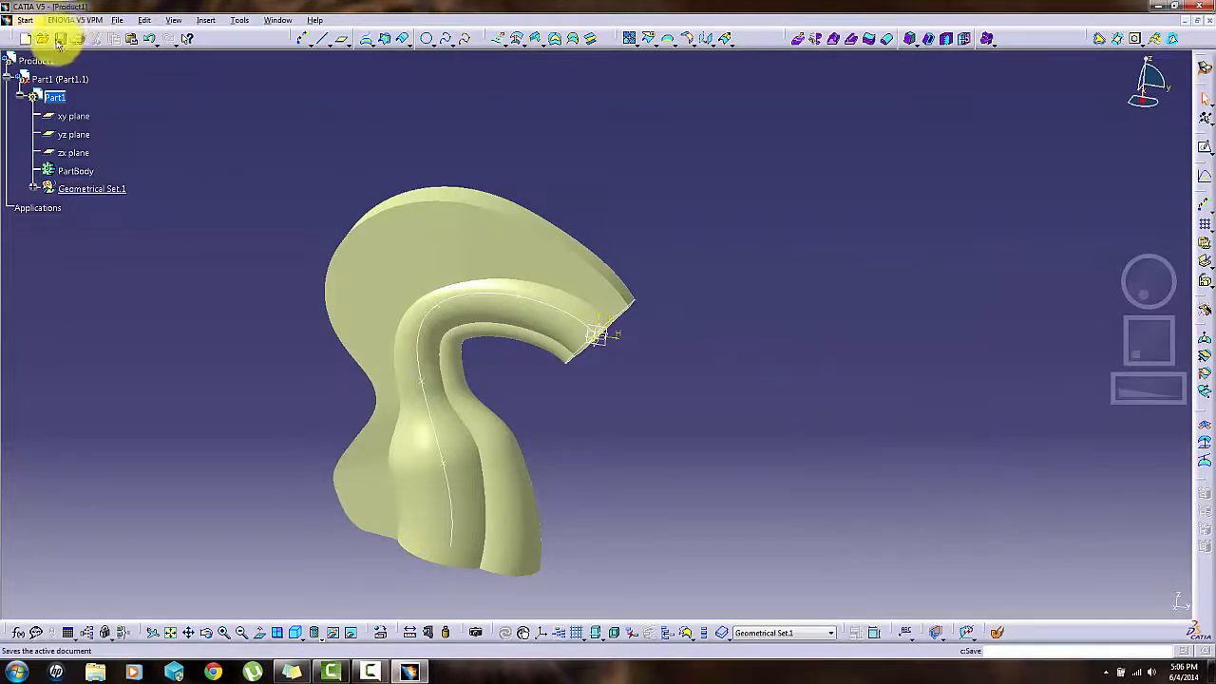
- Examine the swept surface from different angles to compare its profile from beginning to end
{"action": "left_click_drag", "start_coordinate": [1127, 304], "coordinate": [1093, 282]}
{"action": "left_click_drag", "start_coordinate": [1135, 348], "coordinate": [1086, 334]}
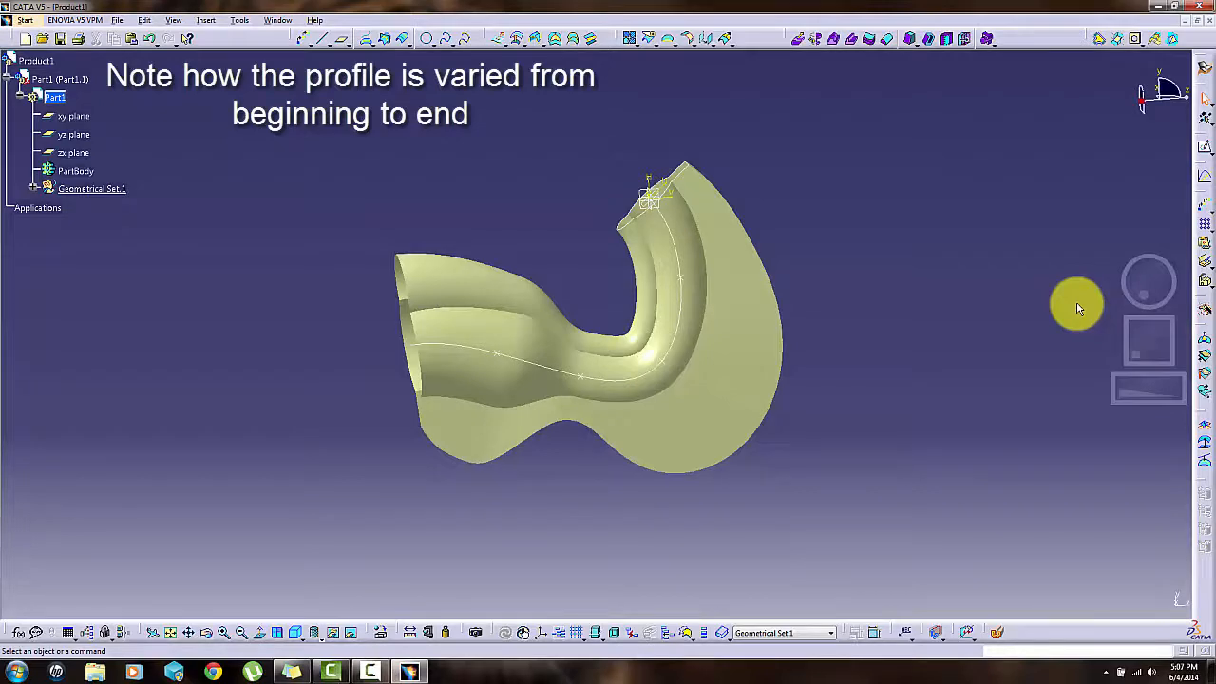
{"action": "mouse_move", "coordinate": [1121, 274]}
{"action": "left_mouse_down"}
{"action": "mouse_move", "coordinate": [1115, 355]}
{"action": "mouse_move", "coordinate": [1127, 271]}
{"action": "left_mouse_up"}
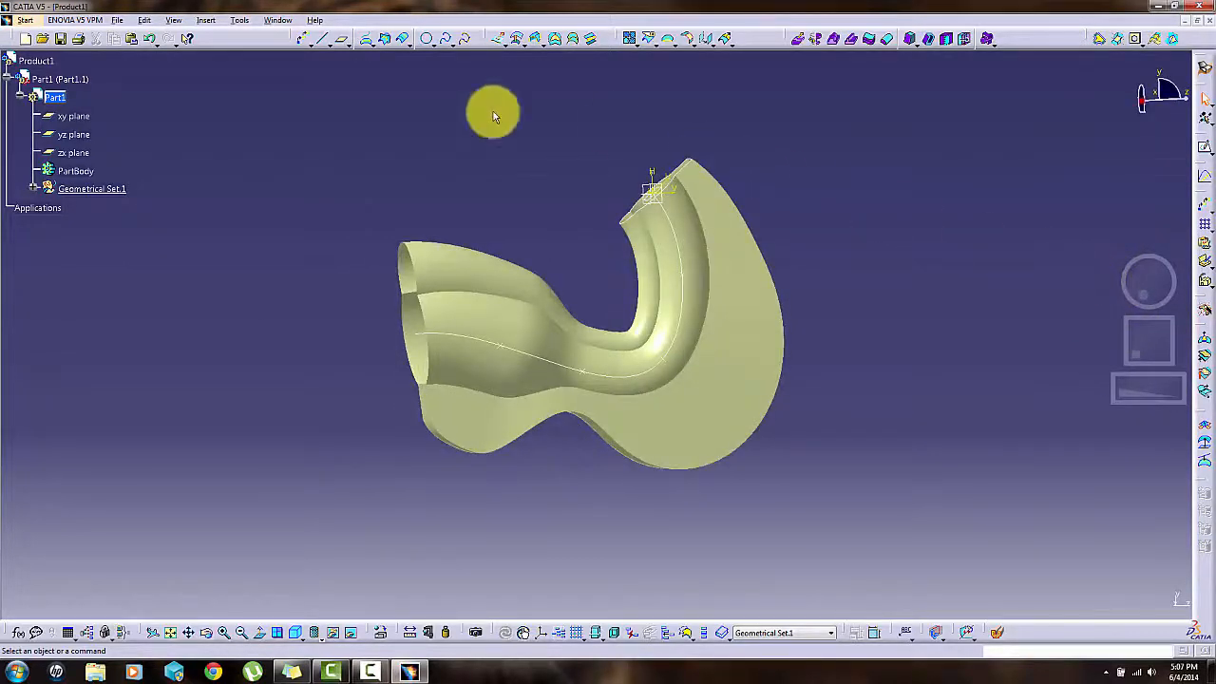